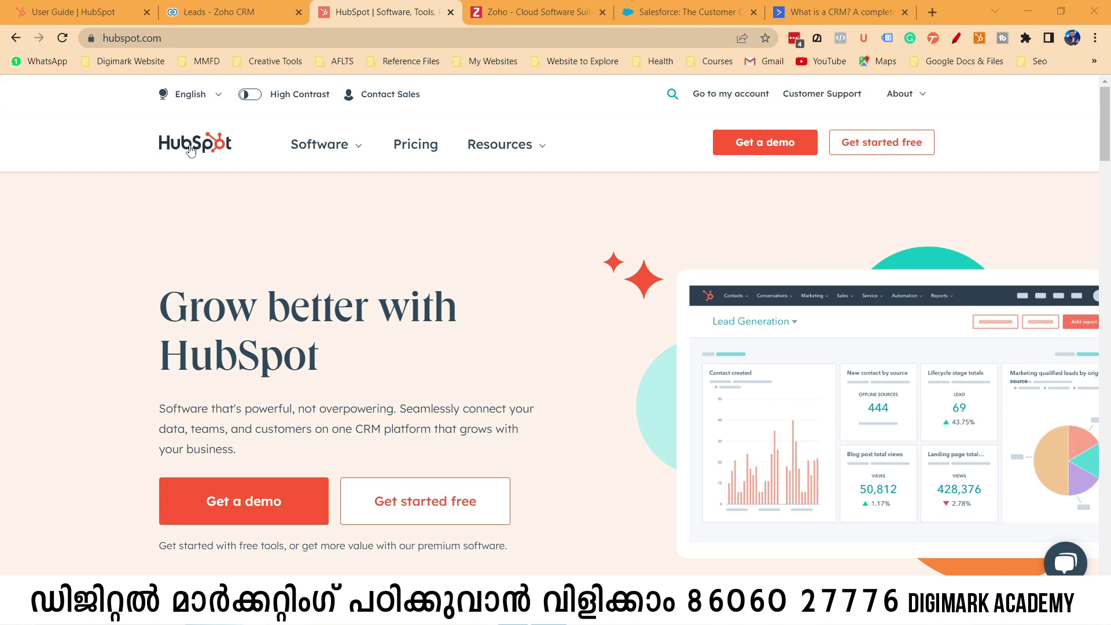
Step: View the Zoho and Salesforce home pages and ActiveCampaign's sales CRM page with its automation example
left_click(530, 11)
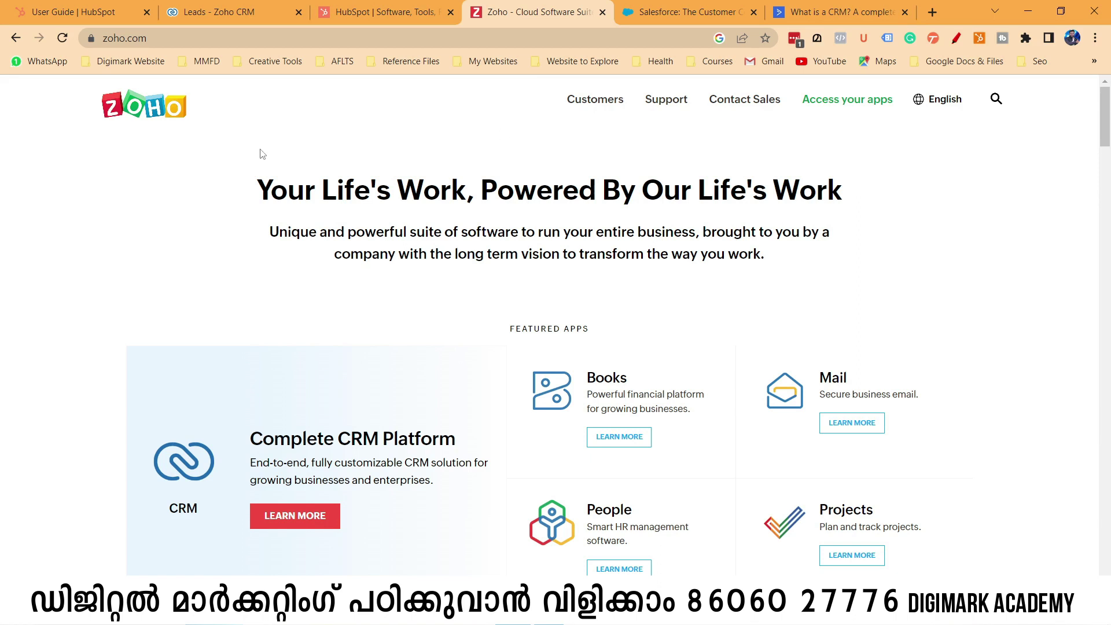
left_click(658, 9)
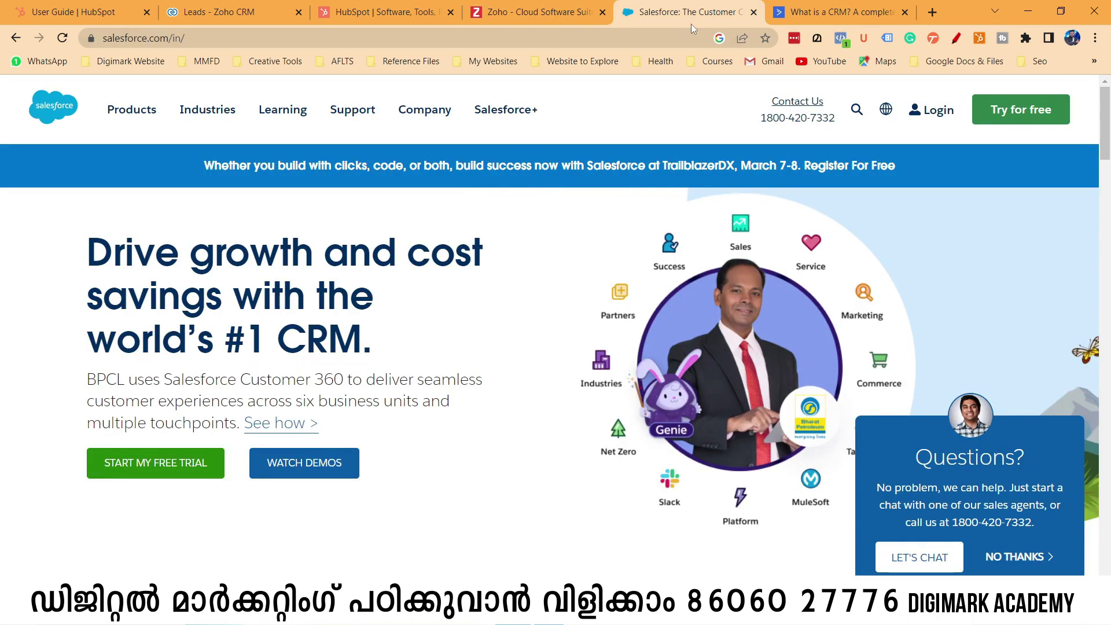
left_click(775, 7)
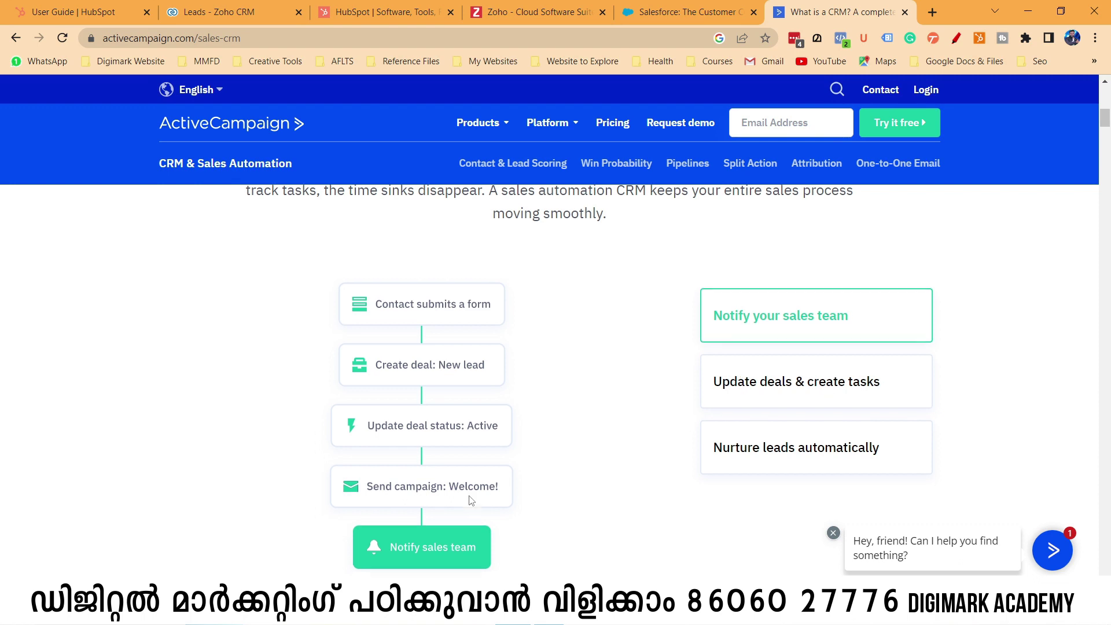
scroll(463, 496, "down", 1)
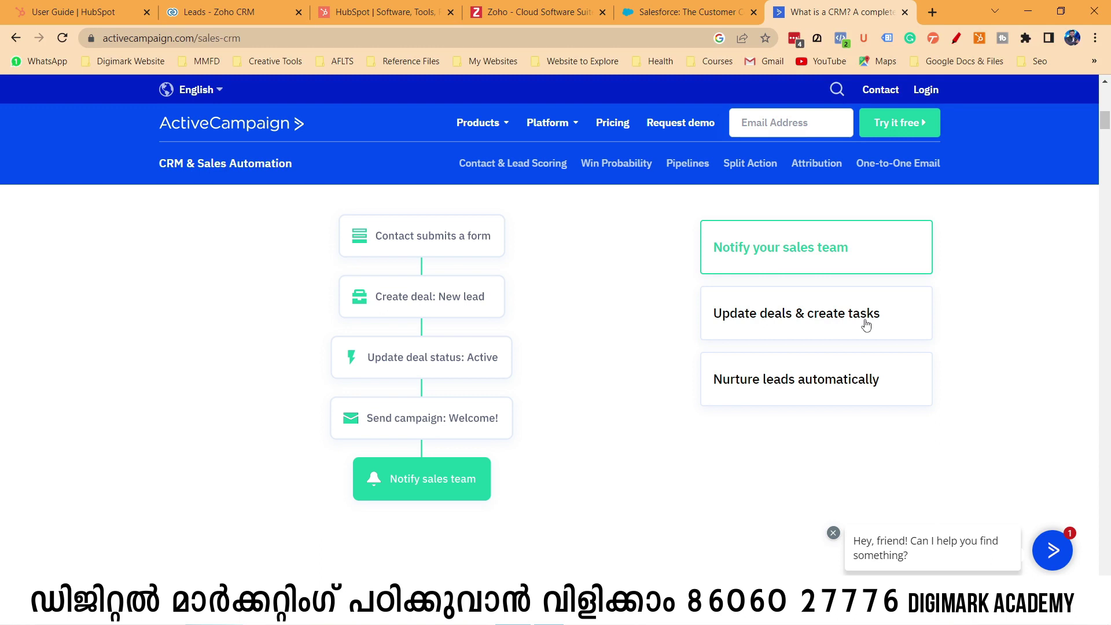
Step: Return to the HubSpot home page and review its Marketing, Sales, Service, CMS and Operations Hub descriptions
left_click(384, 12)
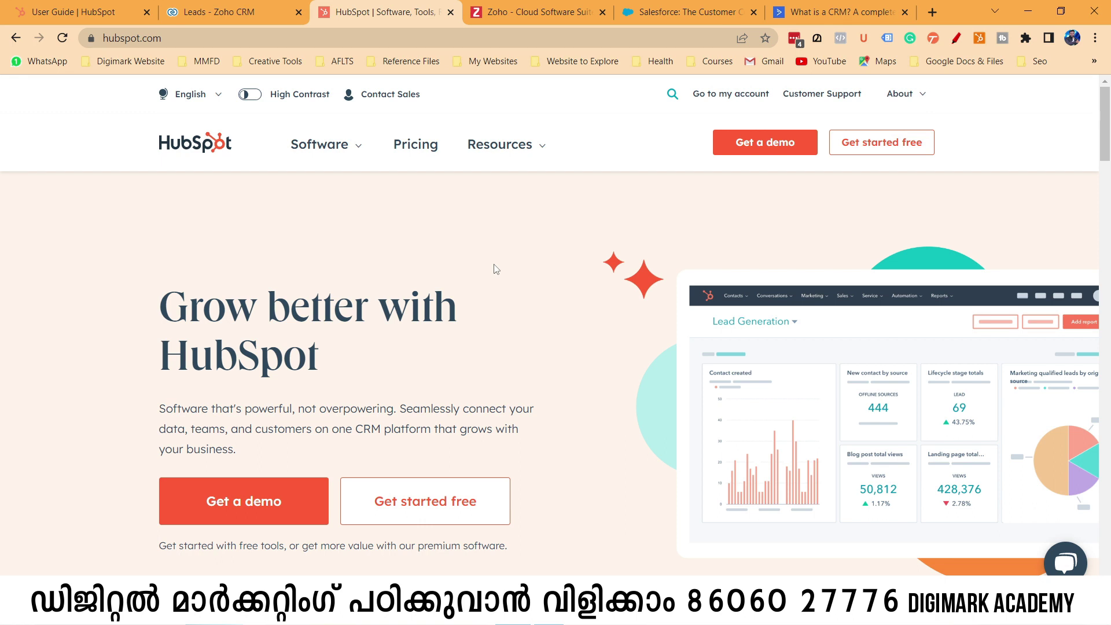
scroll(496, 269, "down", 1)
scroll(496, 268, "down", 1)
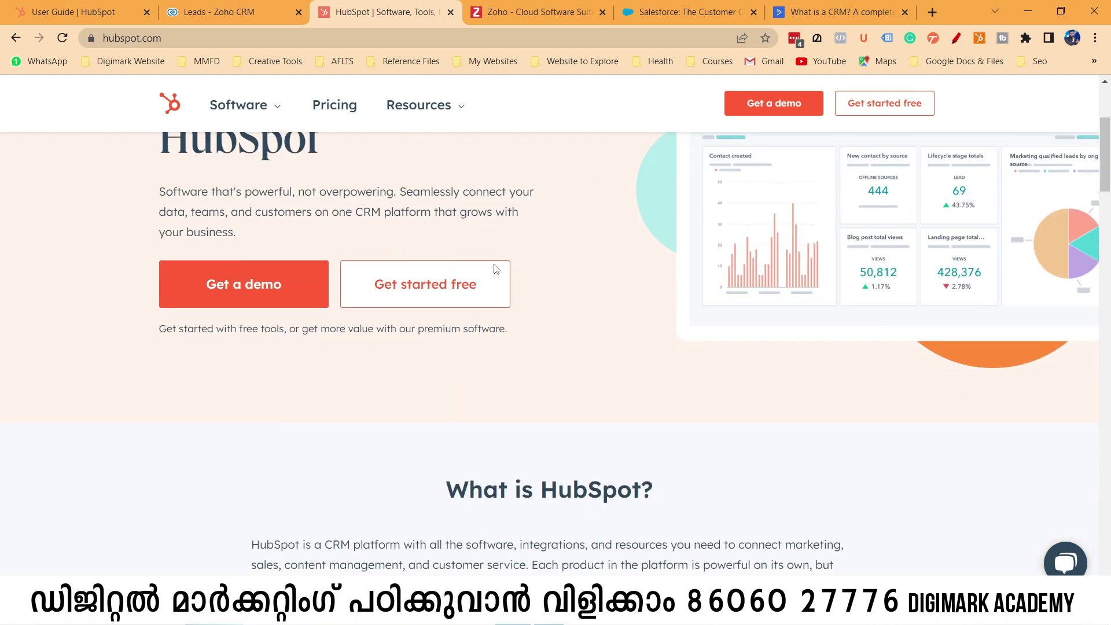
scroll(494, 267, "down", 6)
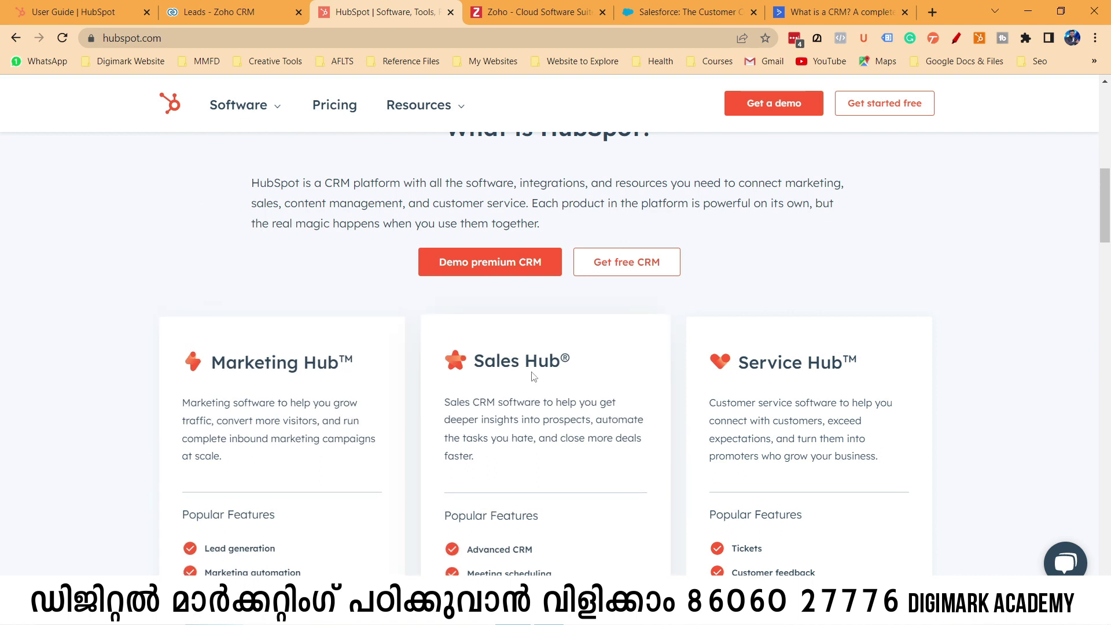
scroll(650, 380, "down", 2)
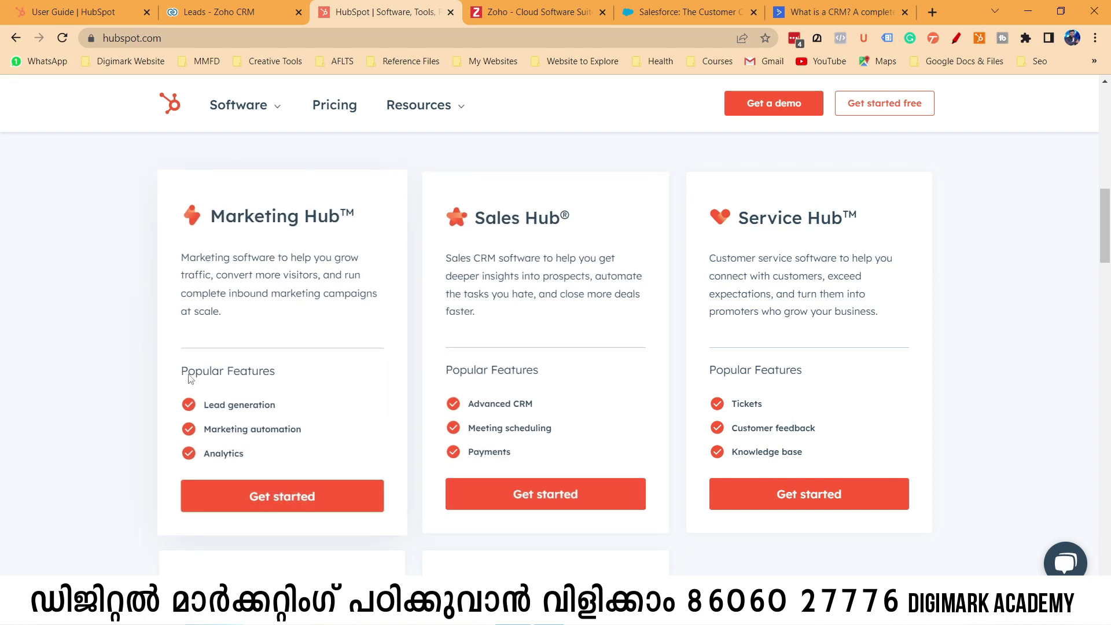
scroll(340, 422, "down", 3)
scroll(463, 359, "up", 7)
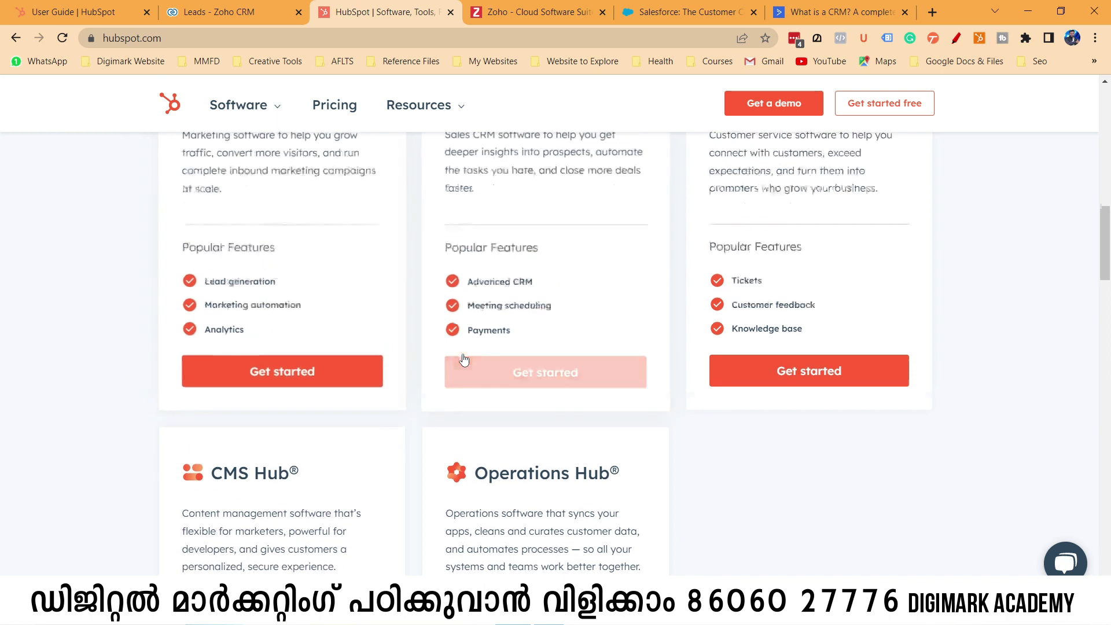
scroll(404, 339, "up", 4)
scroll(405, 339, "up", 5)
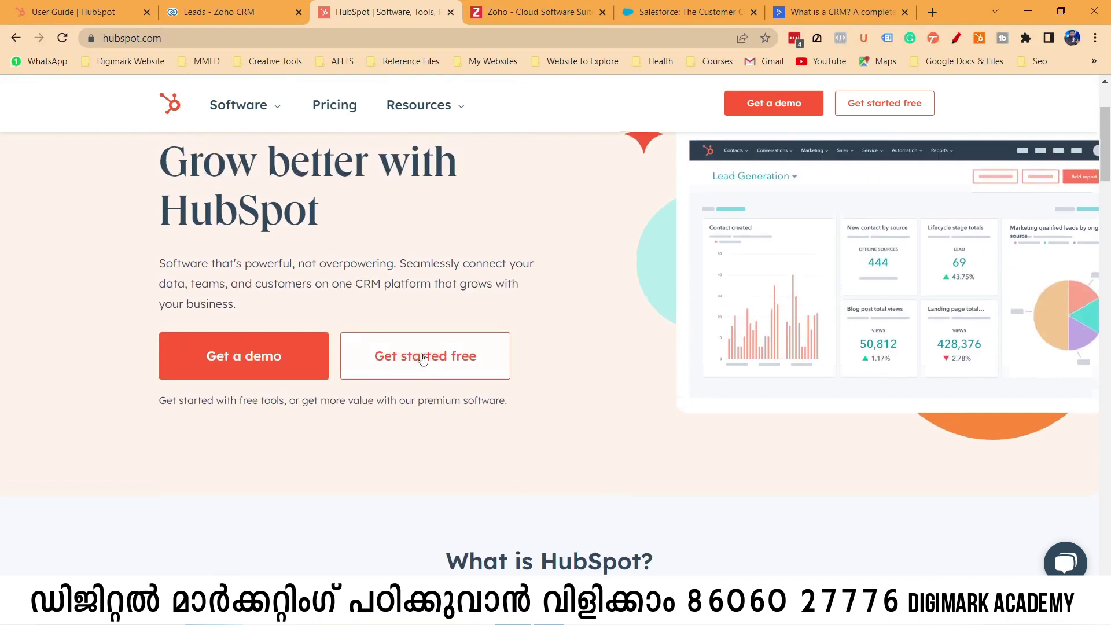
Step: Open HubSpot's pricing page, switch the Starter CRM Suite to monthly commitment and highlight its included marketing contacts and paid users
left_click(418, 150)
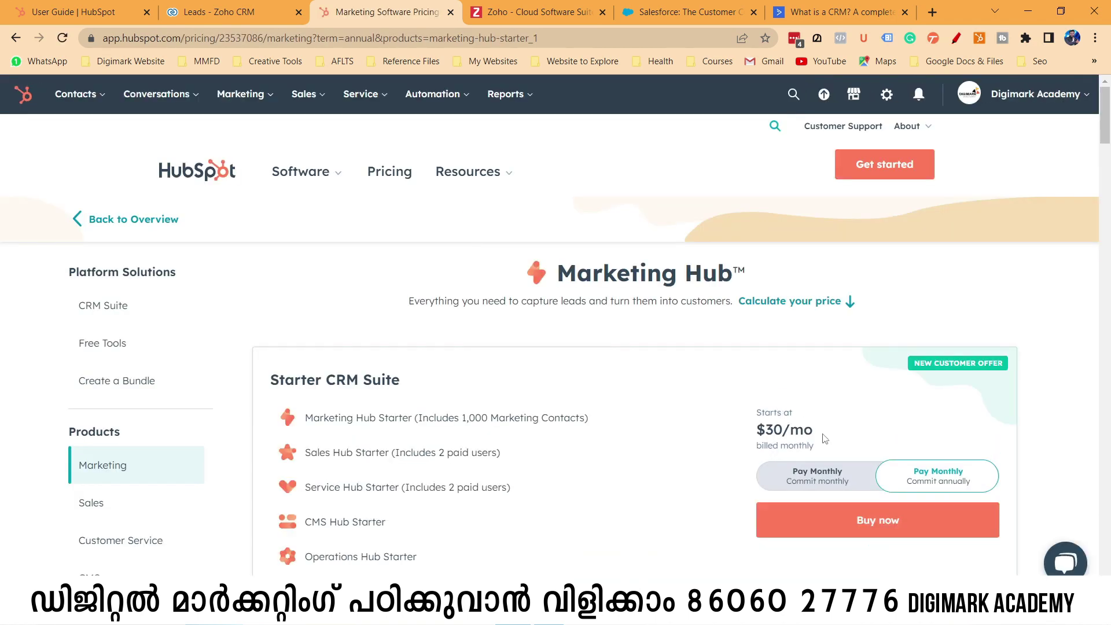
scroll(825, 438, "down", 1)
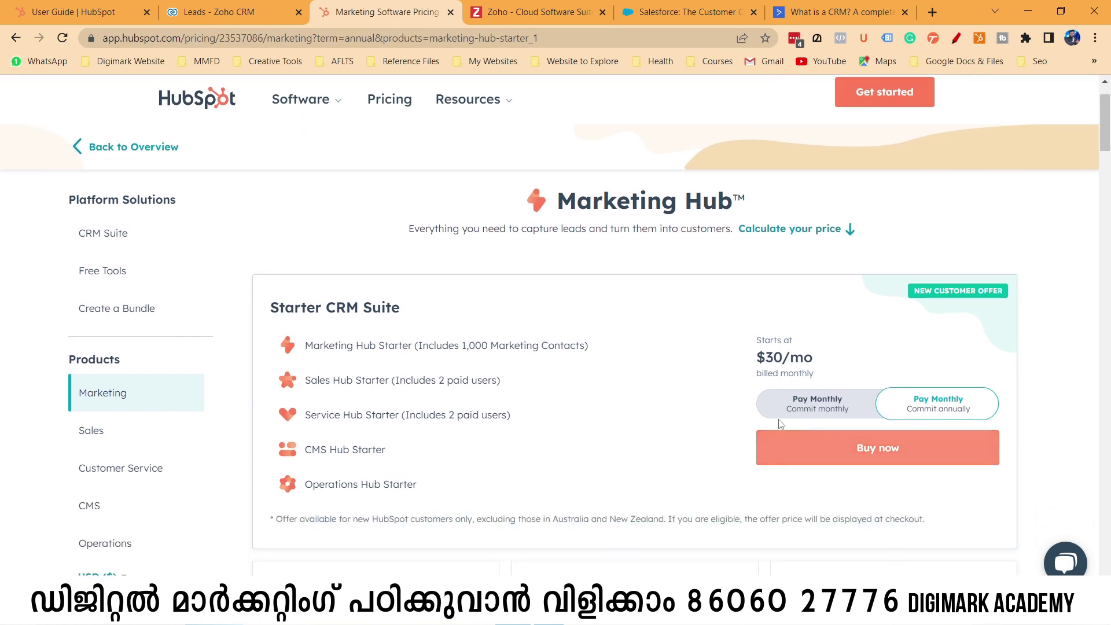
left_click(812, 406)
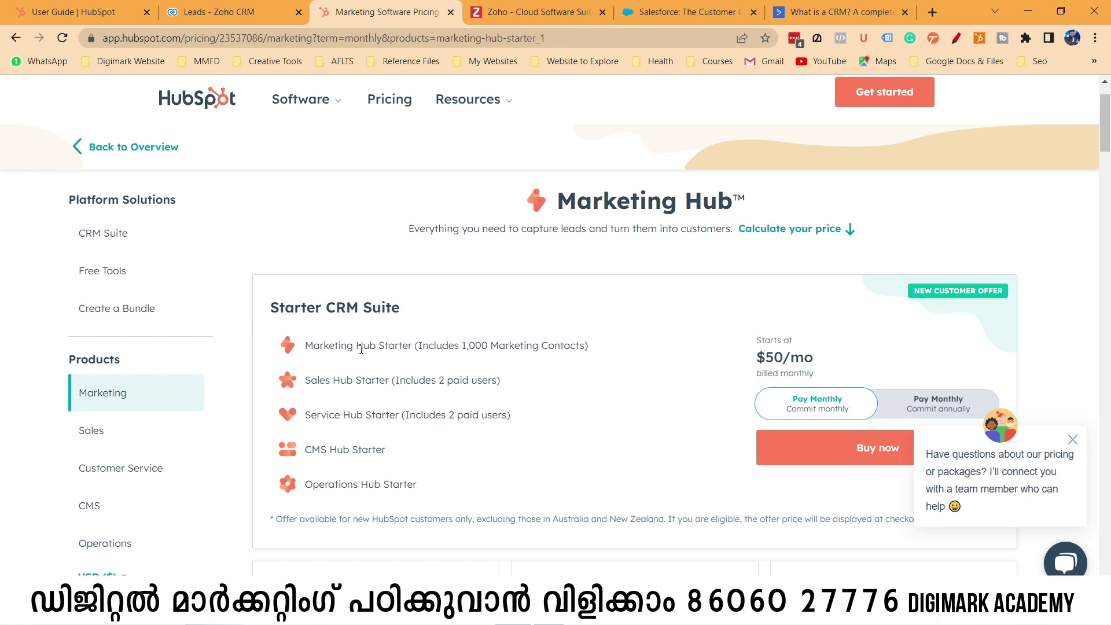
left_click_drag(417, 345, 593, 344)
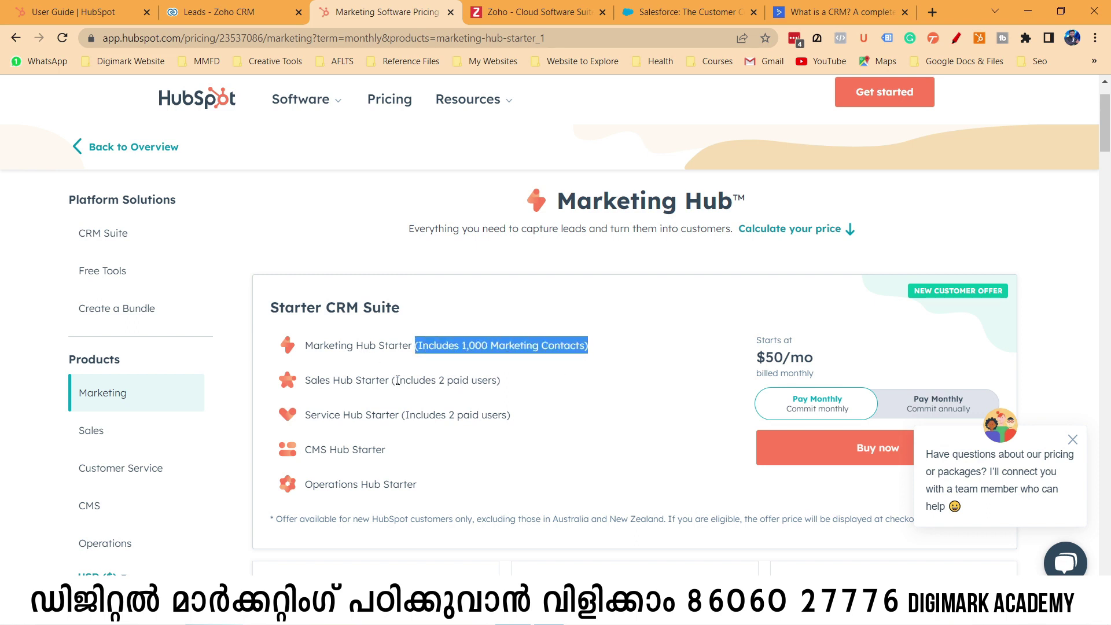
left_click_drag(398, 380, 529, 383)
Step: Compare the Starter CRM Suite with the Marketing Hub Starter, Professional and Enterprise plan prices, dismissing the chat message
scroll(485, 435, "down", 5)
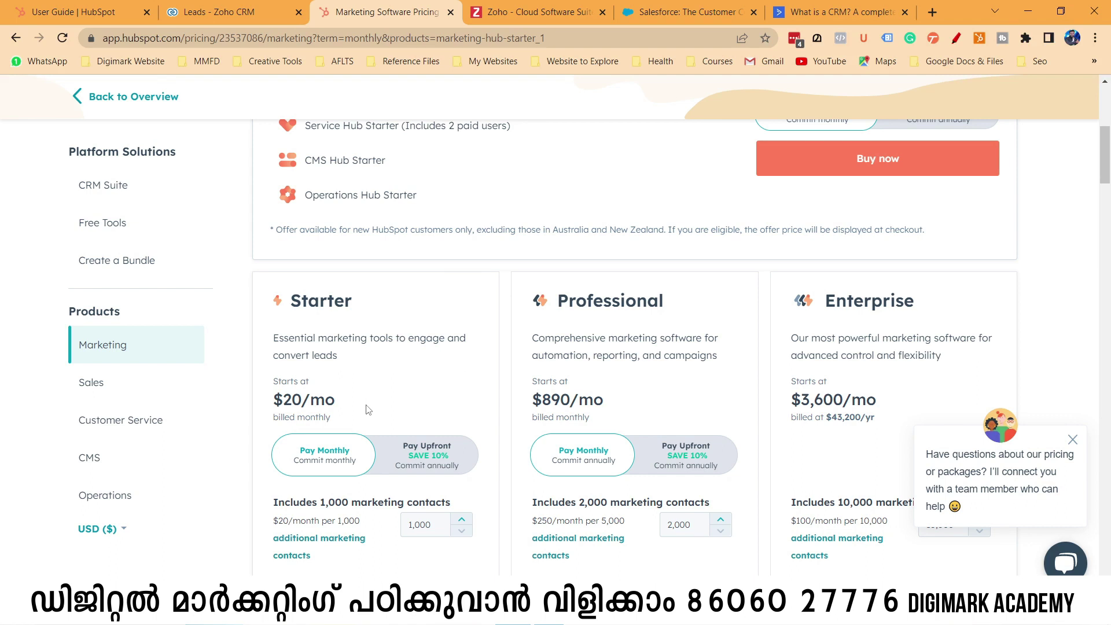
scroll(366, 409, "up", 3)
scroll(455, 429, "up", 1)
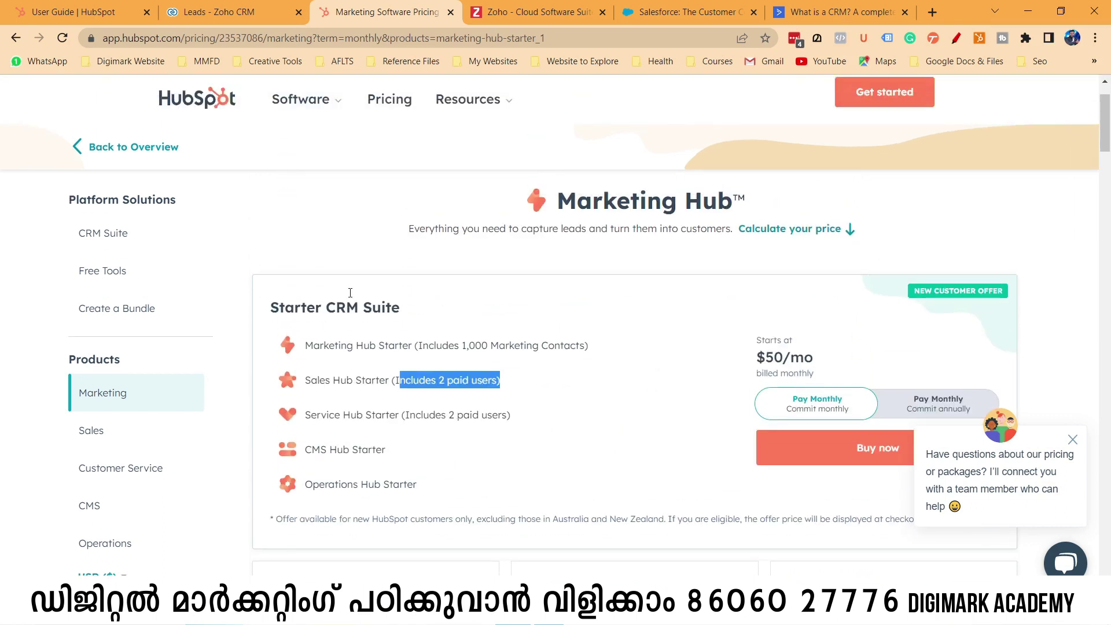
left_click_drag(267, 314, 384, 343)
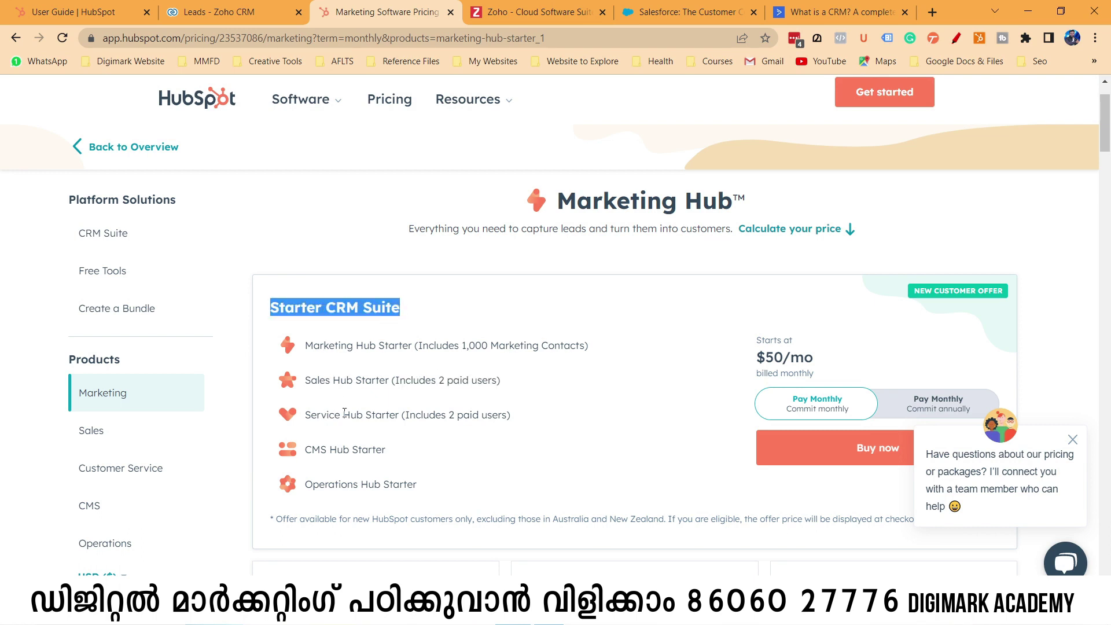
scroll(380, 421, "down", 5)
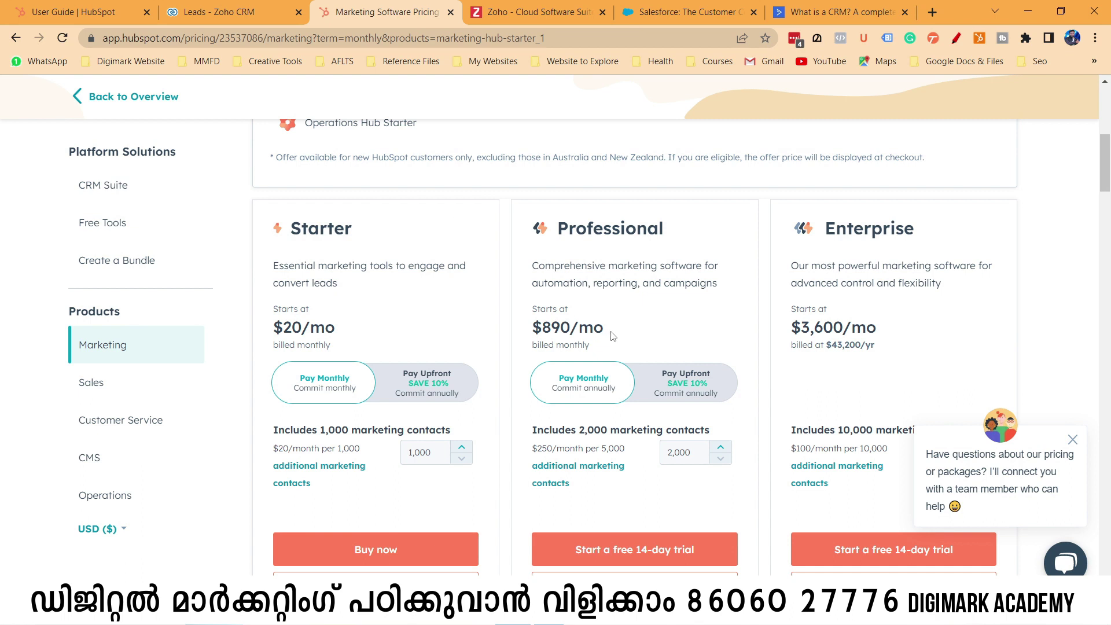
scroll(613, 336, "down", 1)
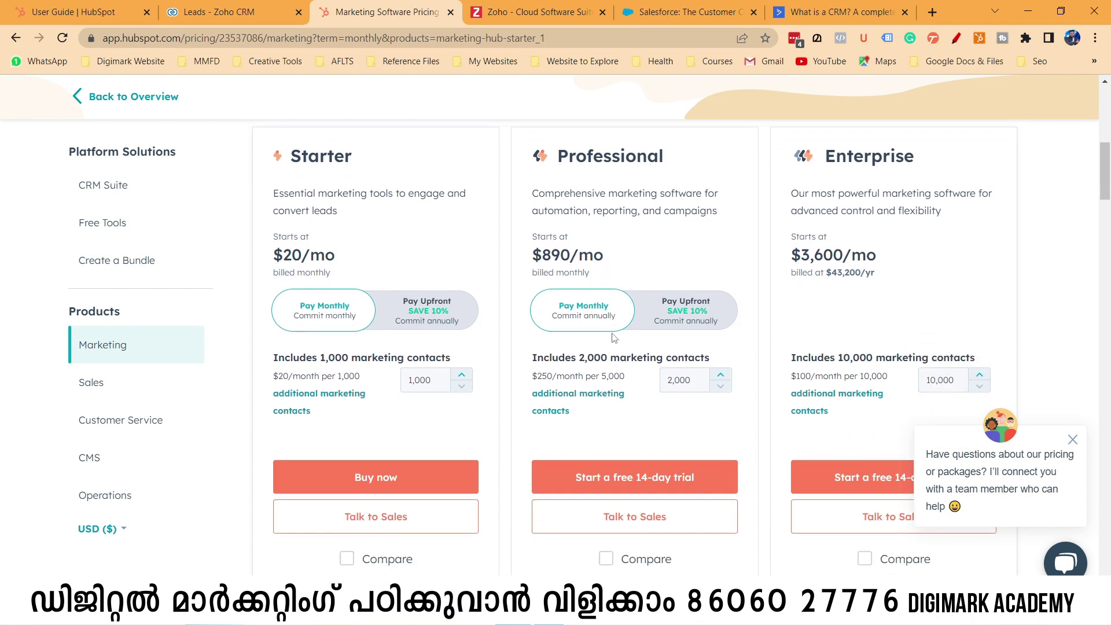
left_click(1072, 441)
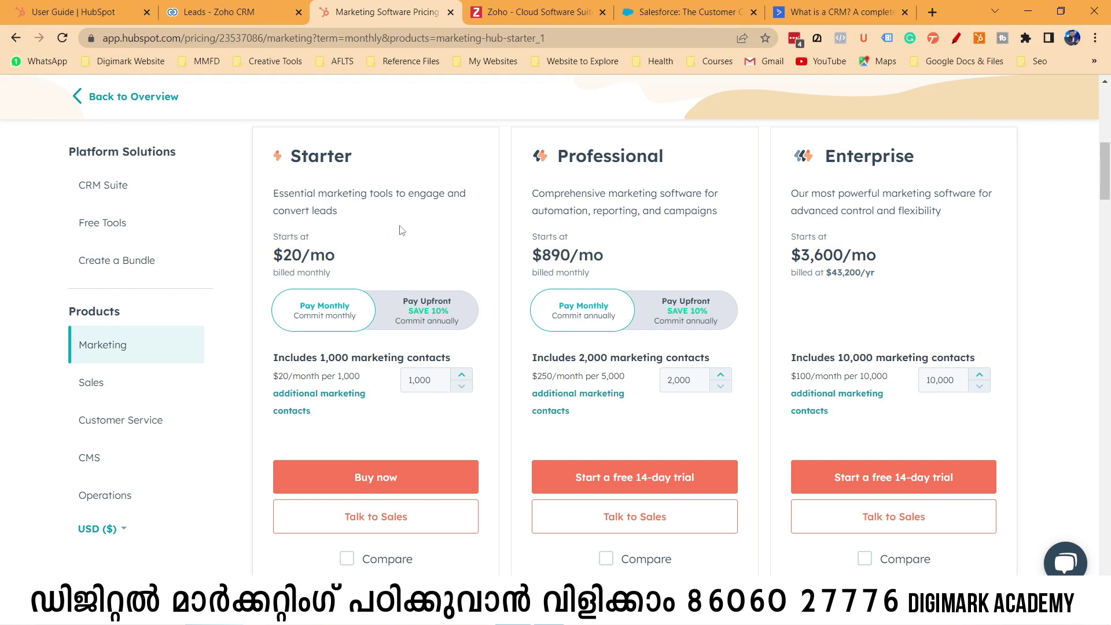
scroll(394, 290, "up", 10)
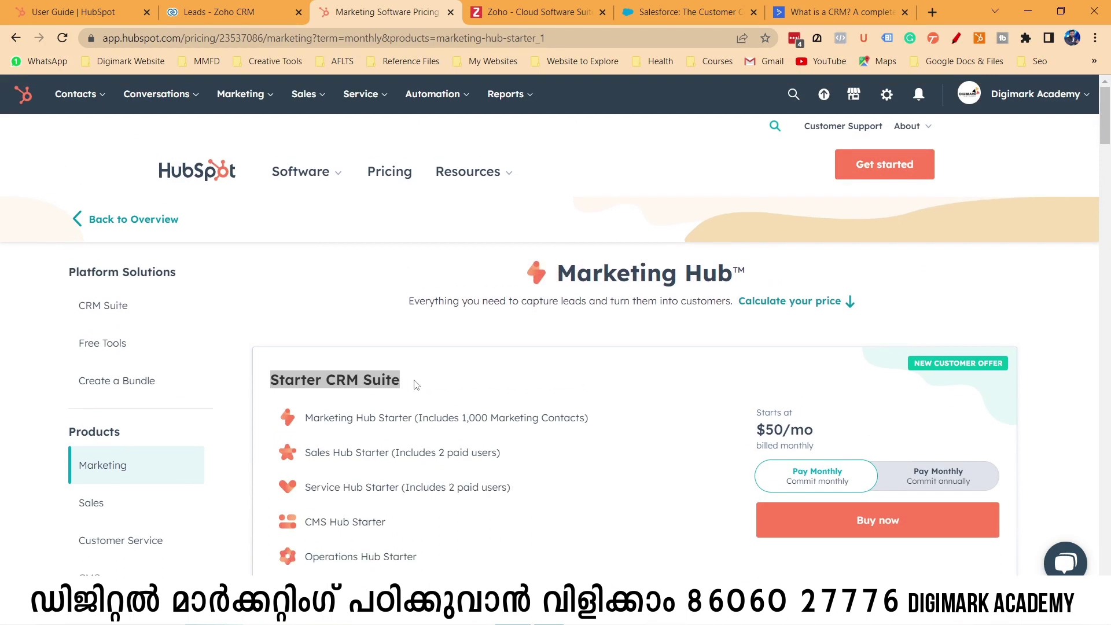
Step: Switch to the HubSpot account's user guide page and open its list of all contacts
left_click(116, 10)
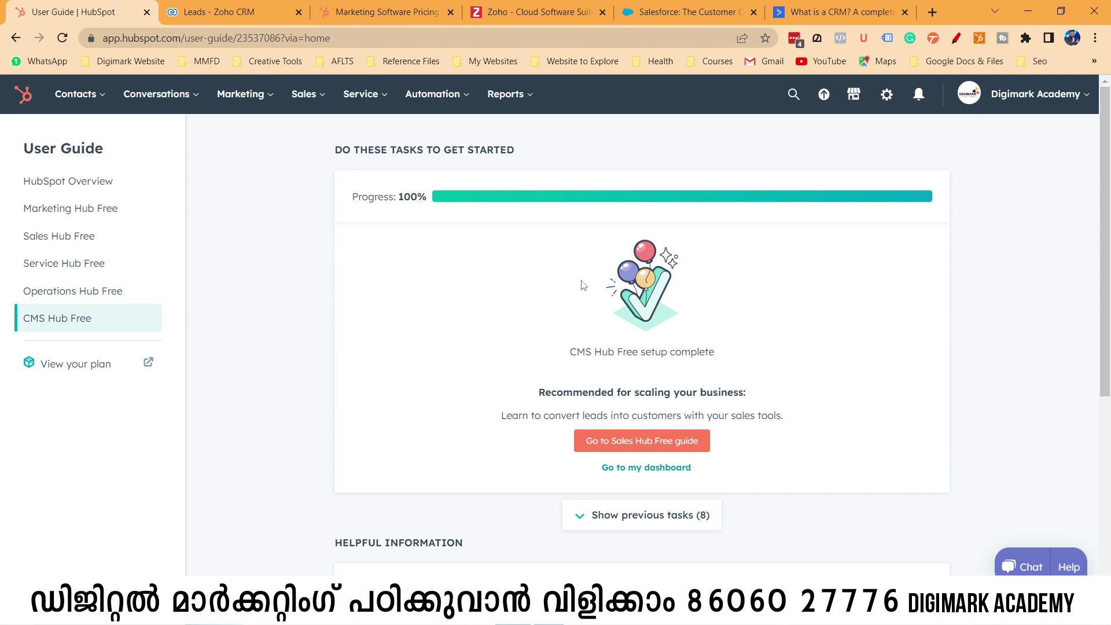
left_click(83, 102)
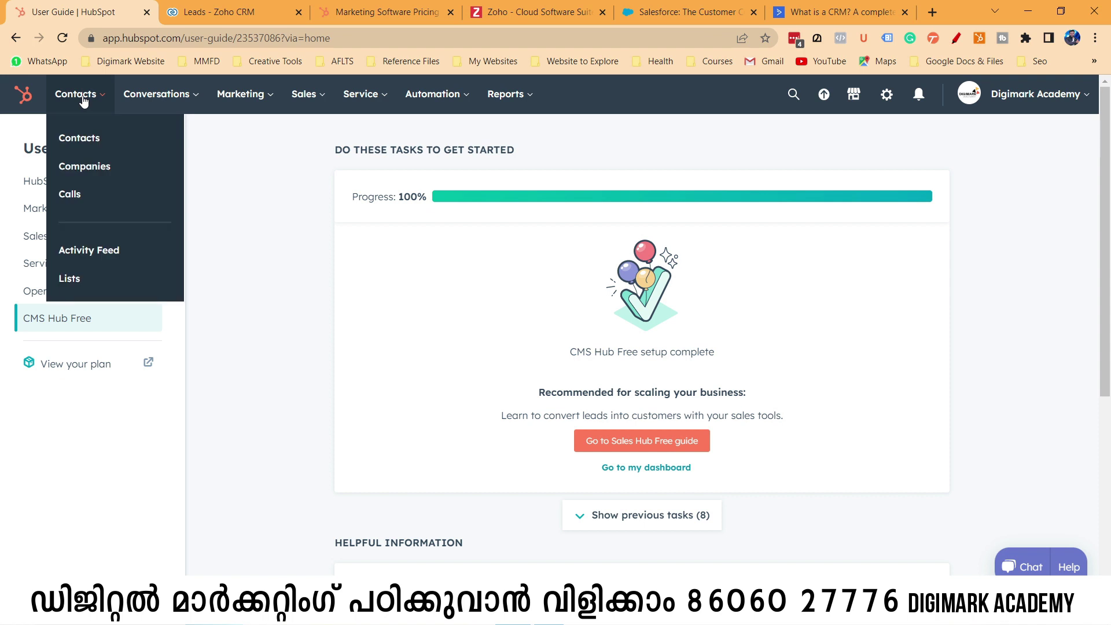
left_click(82, 142)
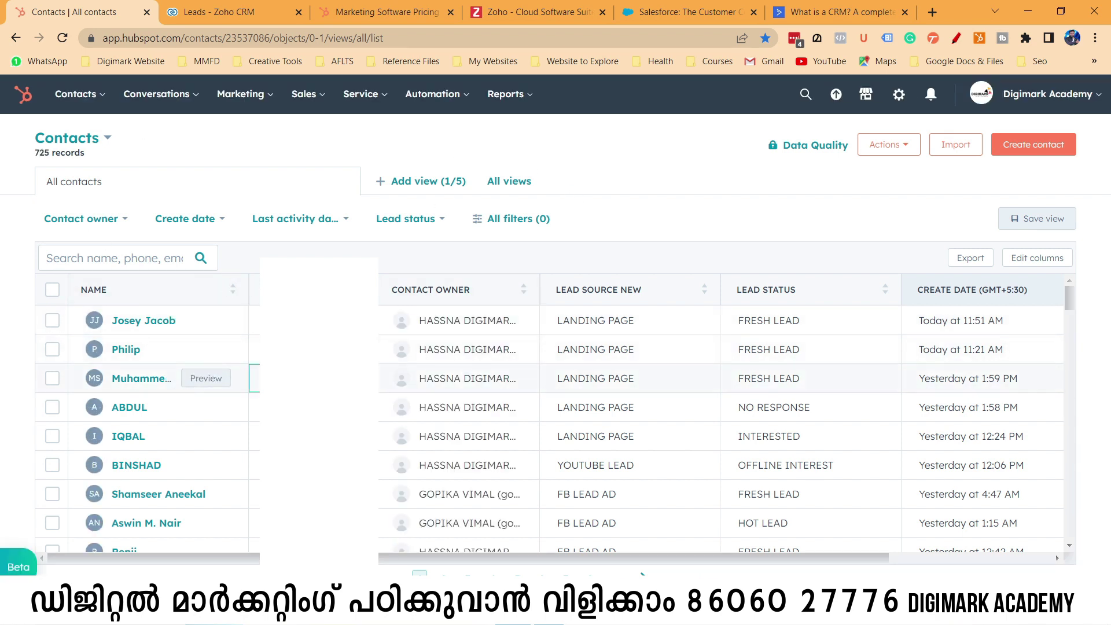
Step: Examine the lead source, lead status and creation date of the records in the all contacts list
scroll(558, 355, "down", 3)
scroll(607, 357, "up", 3)
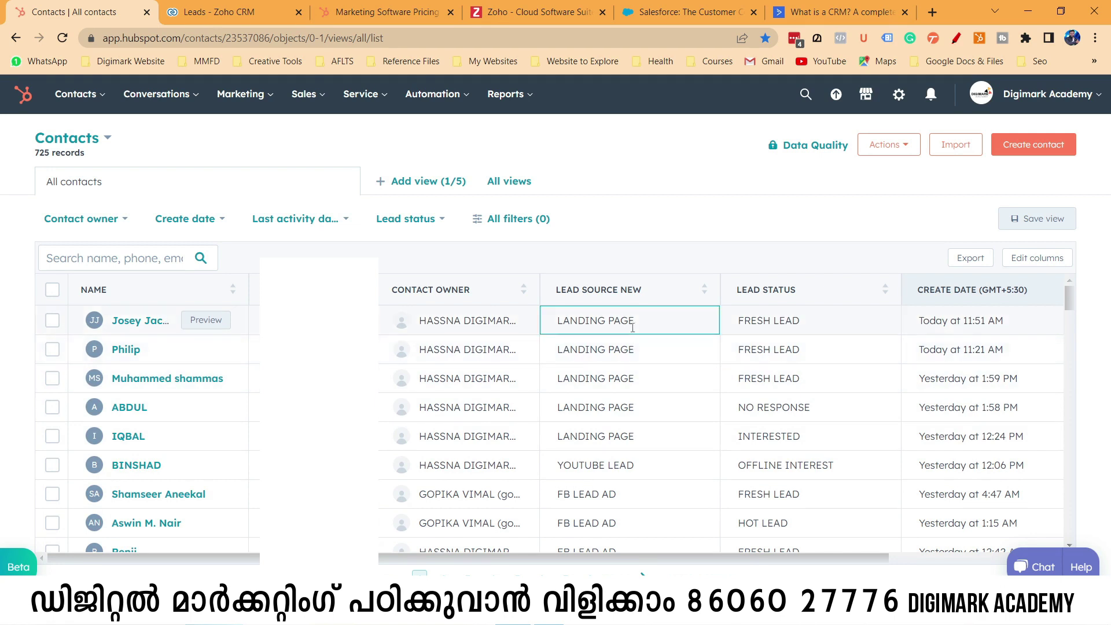
scroll(633, 347, "down", 3)
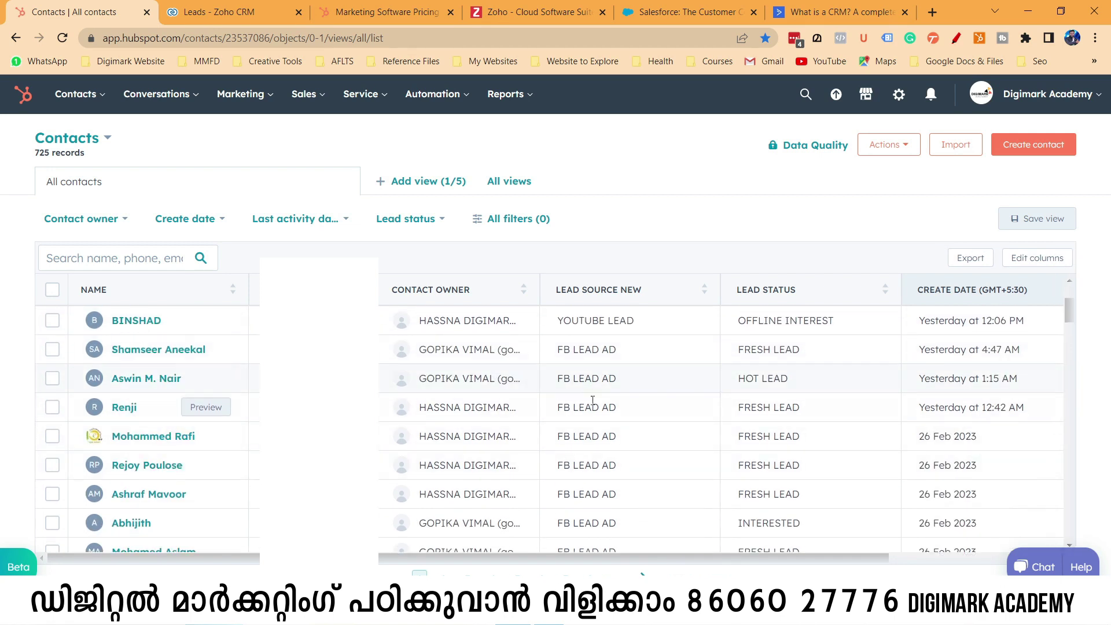
scroll(595, 455, "down", 6)
scroll(784, 410, "up", 4)
scroll(783, 410, "up", 4)
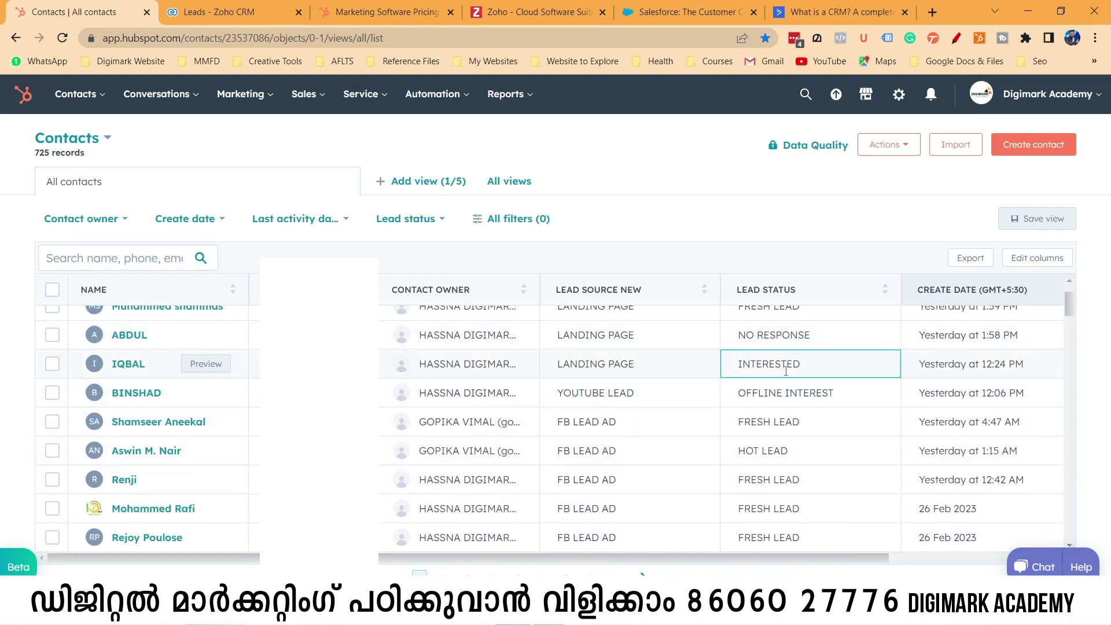
scroll(785, 373, "up", 2)
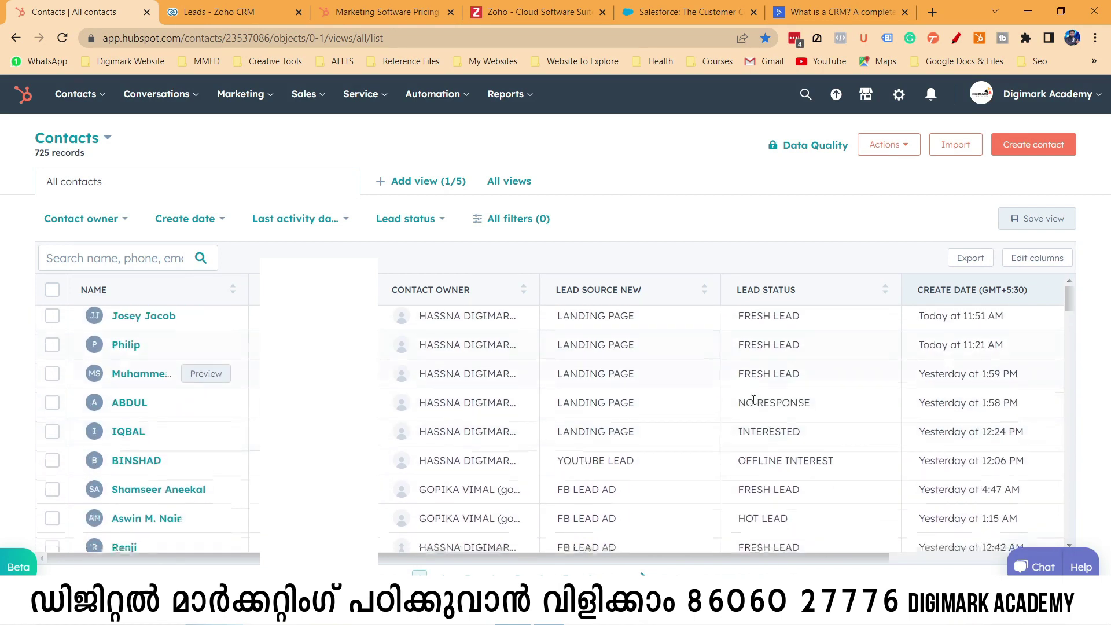
scroll(594, 416, "down", 10)
scroll(595, 416, "up", 3)
scroll(521, 405, "down", 5)
scroll(386, 366, "up", 5)
scroll(387, 367, "up", 5)
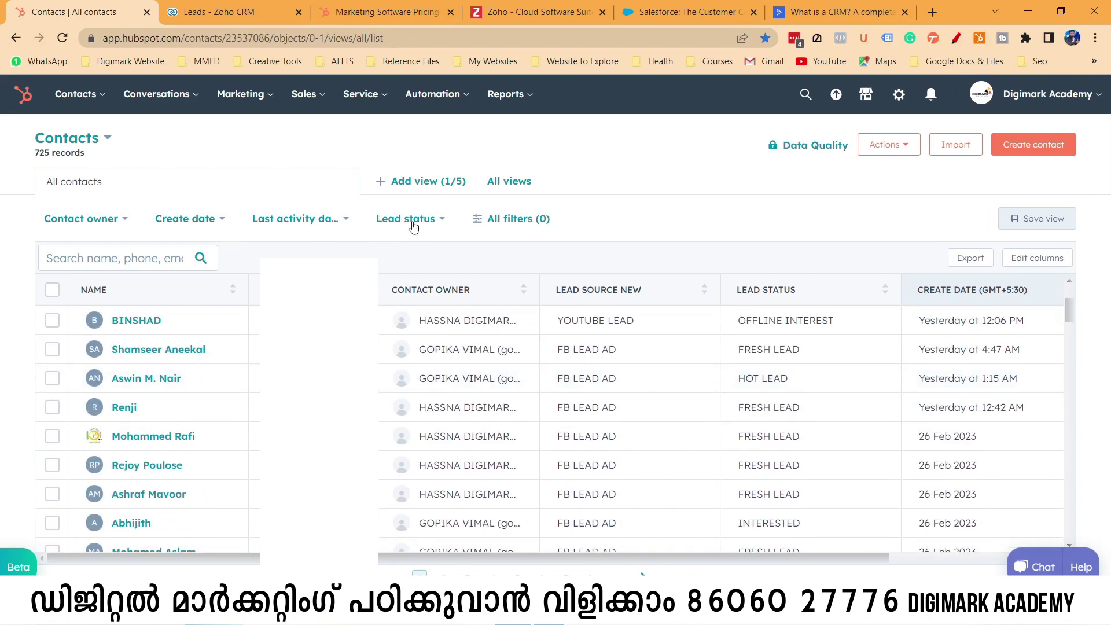
Step: Filter the contacts list by lead status NOT INTERESTED
left_click(432, 224)
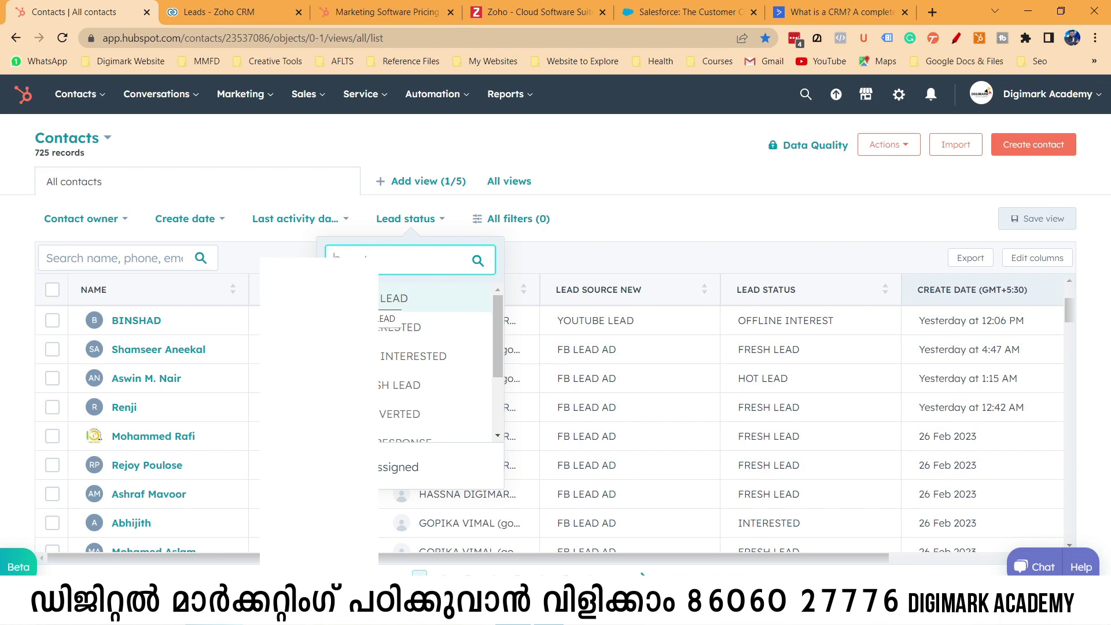
left_click(414, 356)
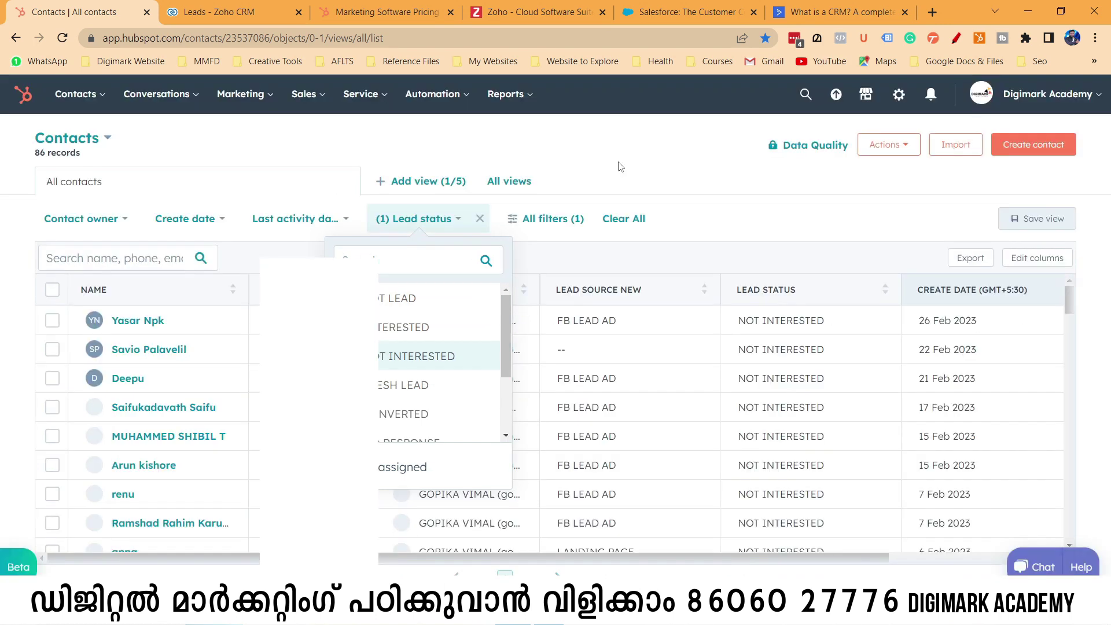
left_click(619, 168)
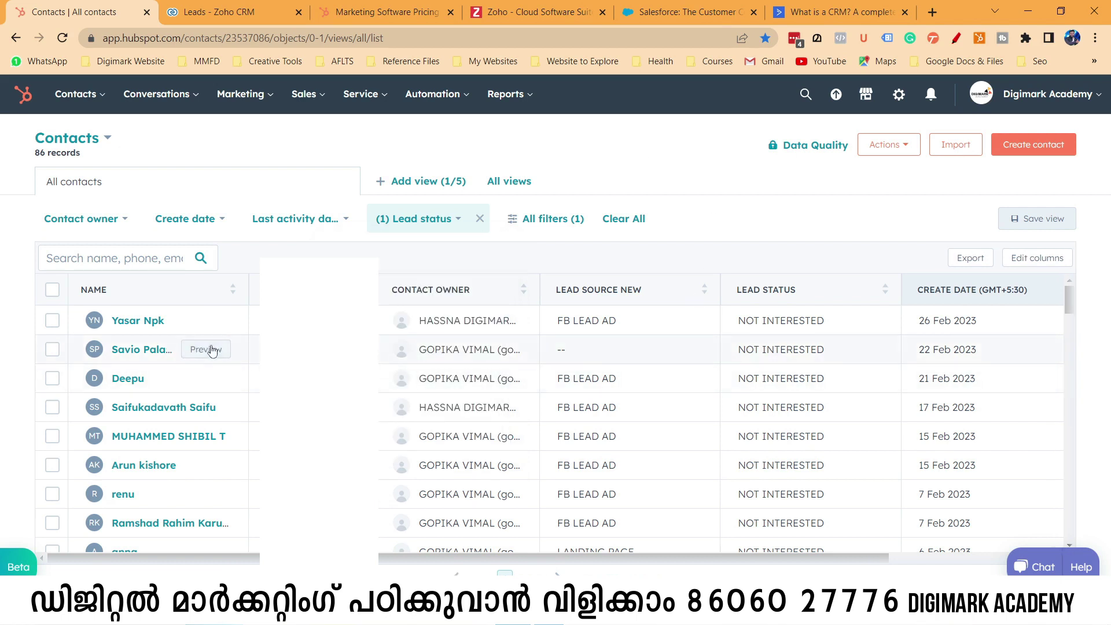
Step: Open the first contact's record in the filtered list and highlight the Facebook ad details in its ads activity
scroll(380, 371, "down", 7)
scroll(379, 371, "up", 4)
scroll(380, 370, "up", 4)
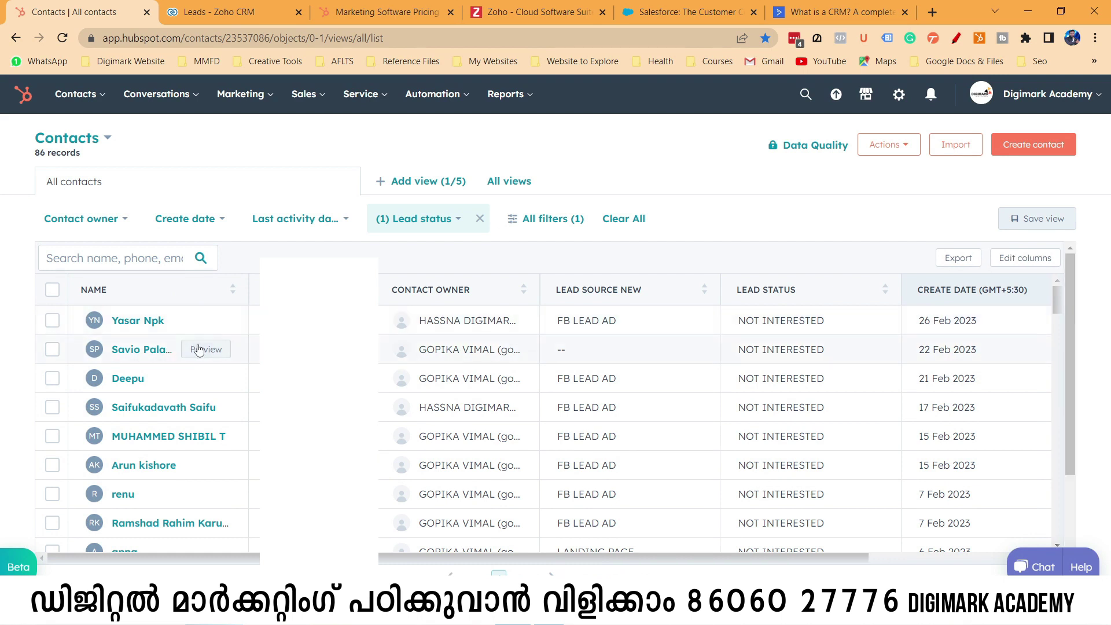
left_click(137, 326)
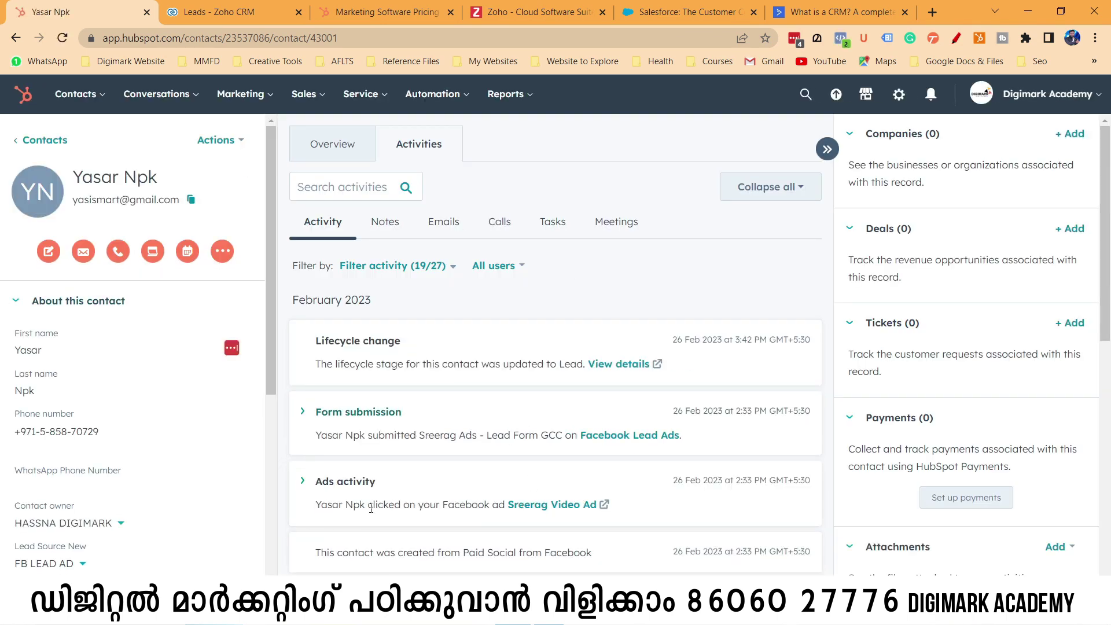
left_click_drag(442, 508, 595, 513)
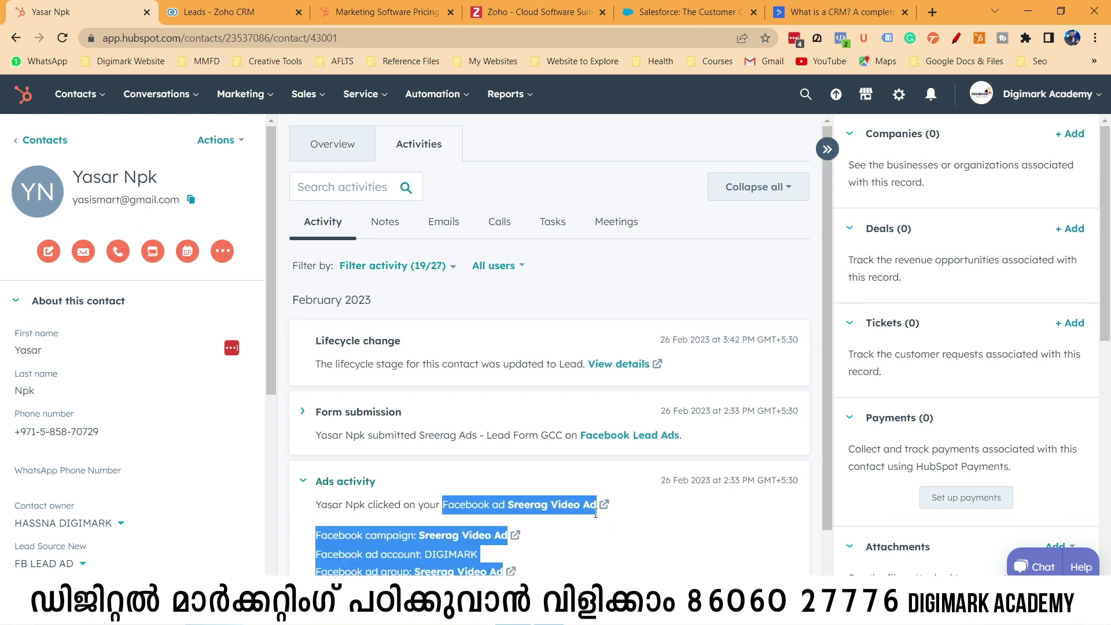
Step: Draft a note reading "Interested after 2 Months" on the contact's record
left_click(615, 471)
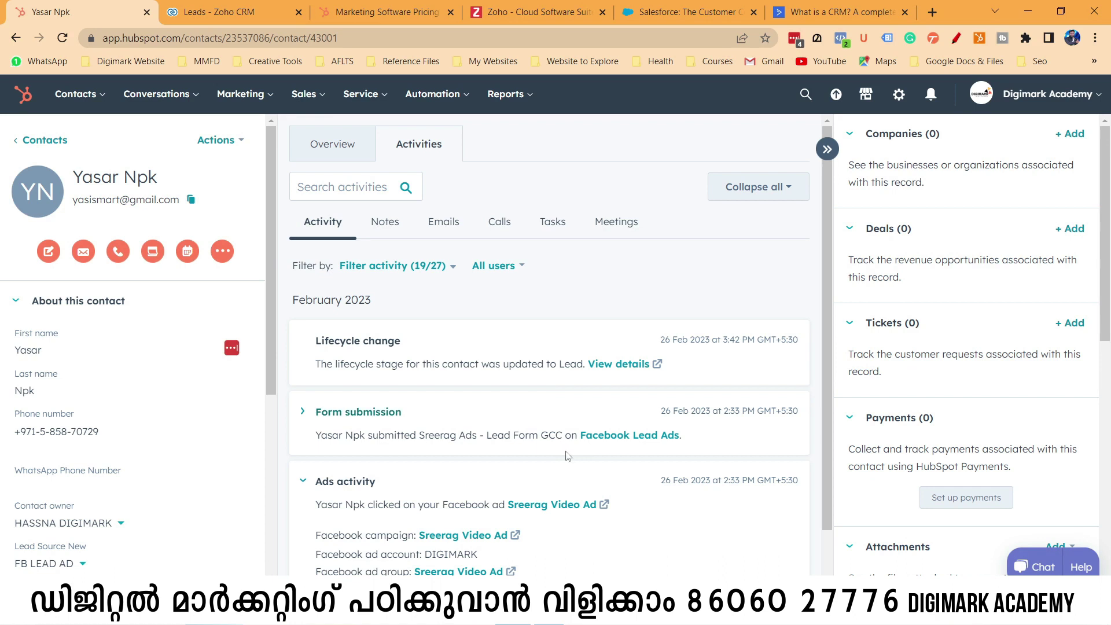
left_click(385, 223)
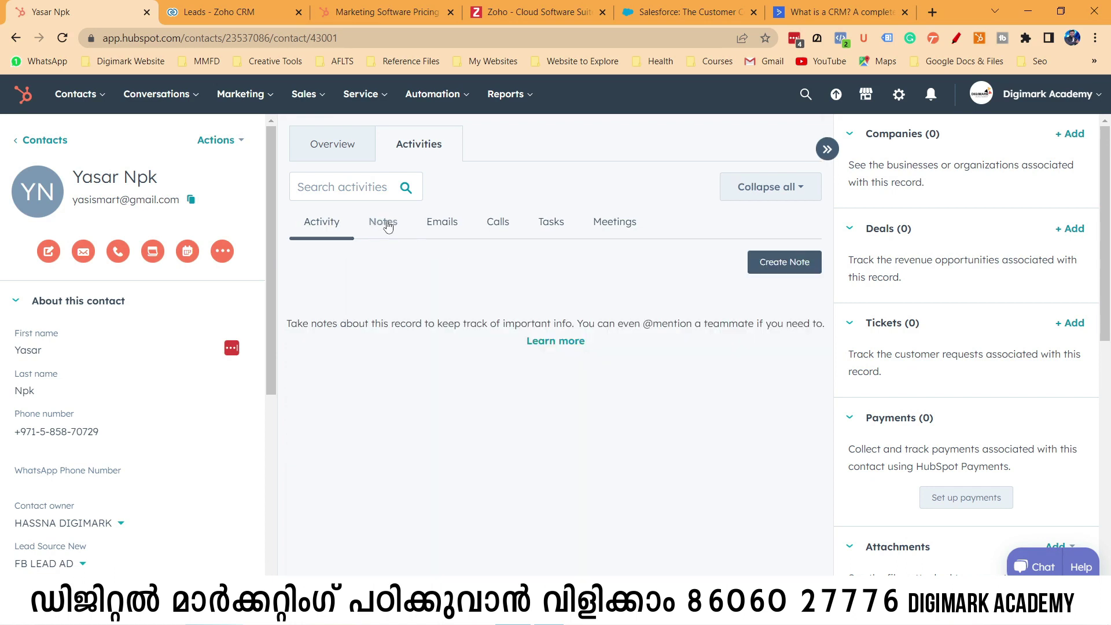
left_click(784, 265)
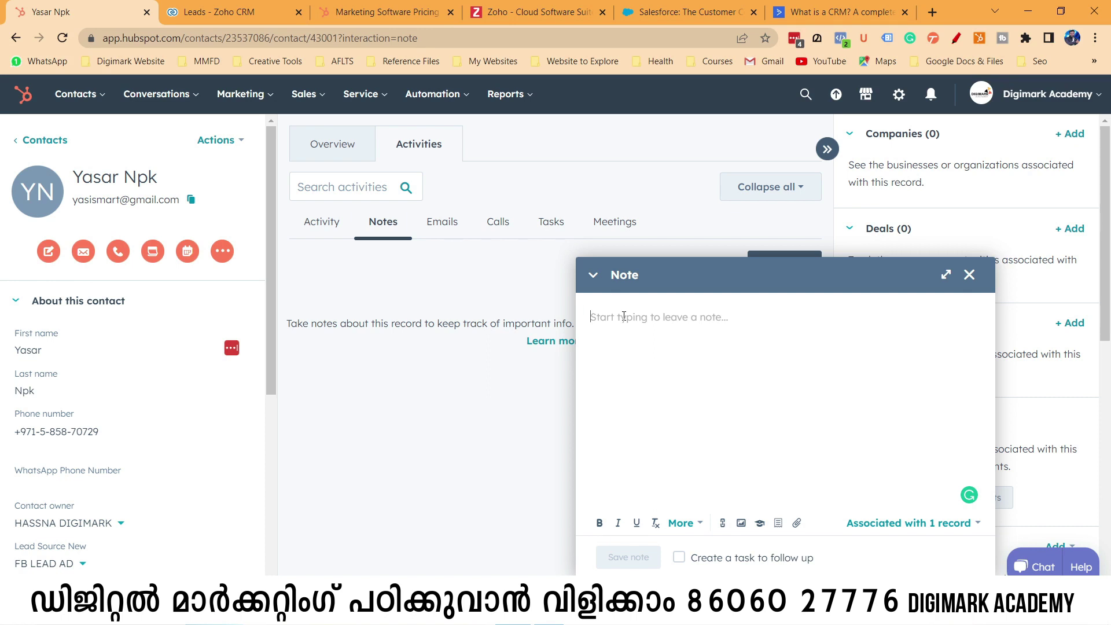
type("Interested after 2")
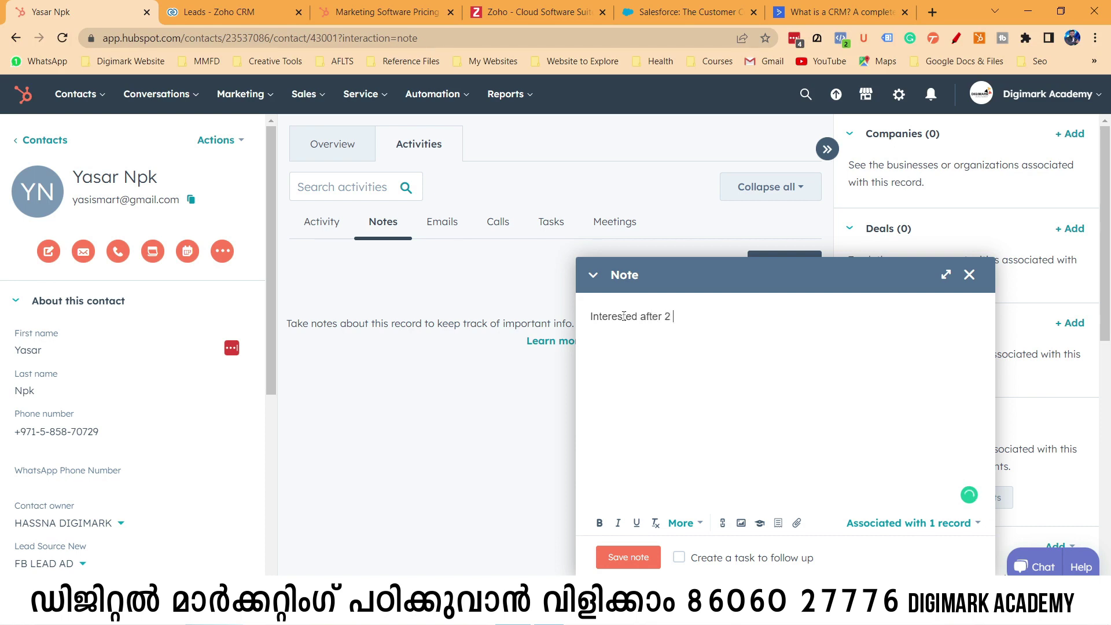
type("Months")
Step: Enable a follow-up task for the note, look through its due date choices, and close the note without saving
left_click(680, 558)
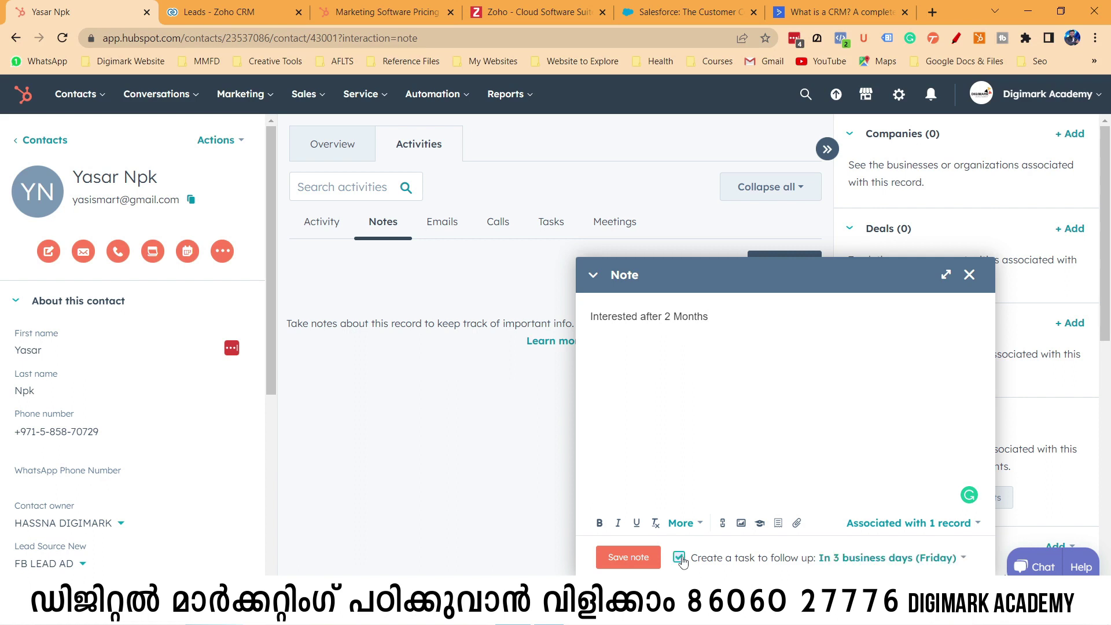
left_click(880, 559)
scroll(892, 491, "down", 2)
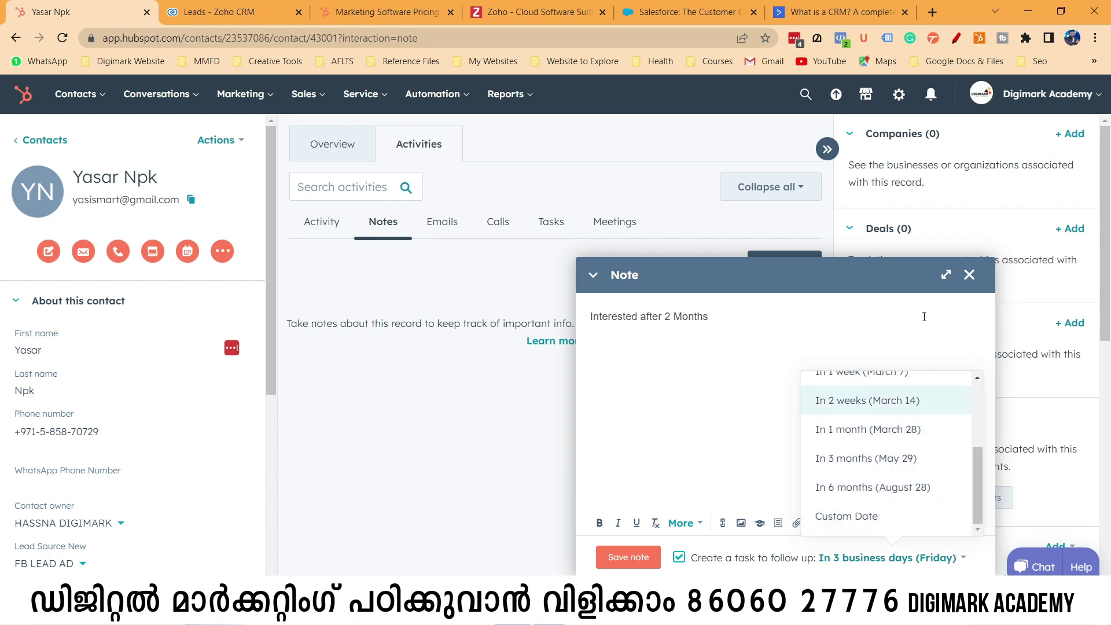
left_click(969, 275)
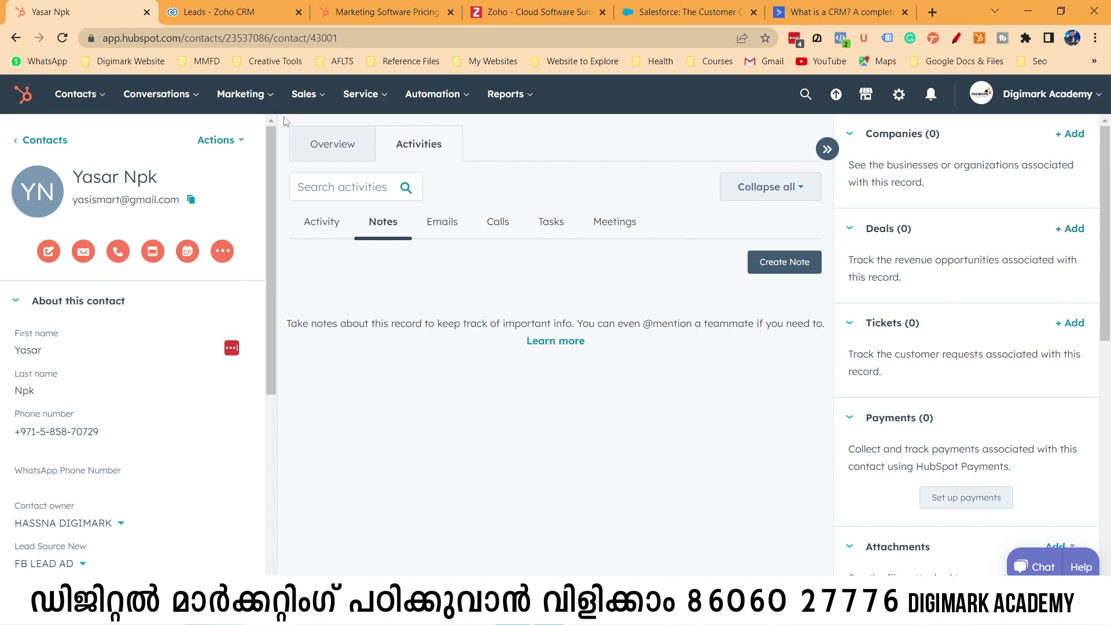
left_click(242, 97)
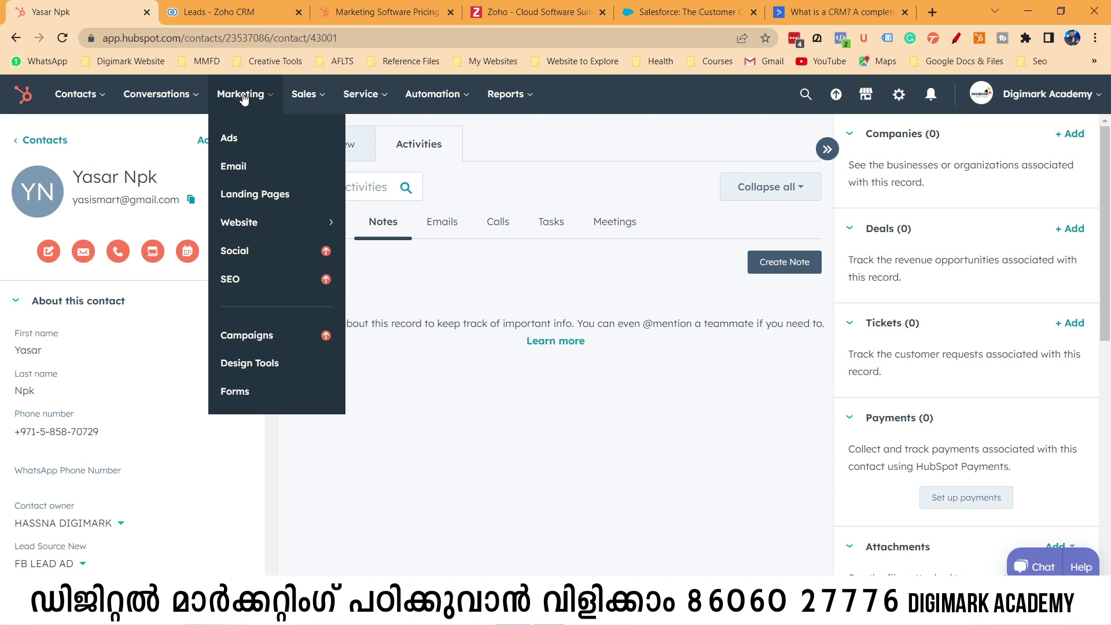
left_click(160, 97)
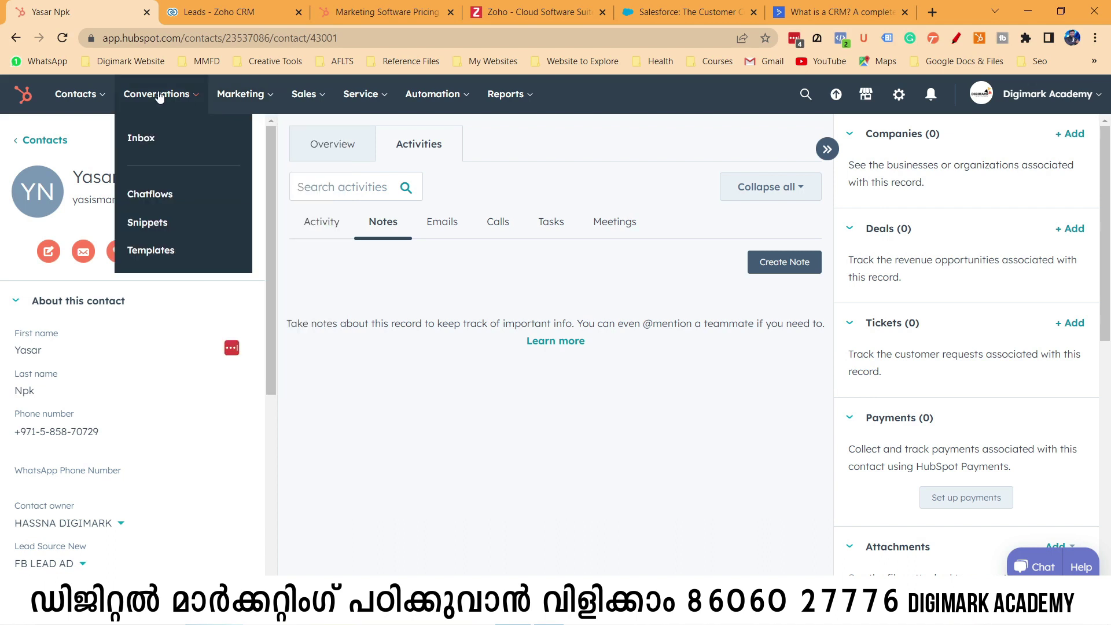
mouse_move(320, 95)
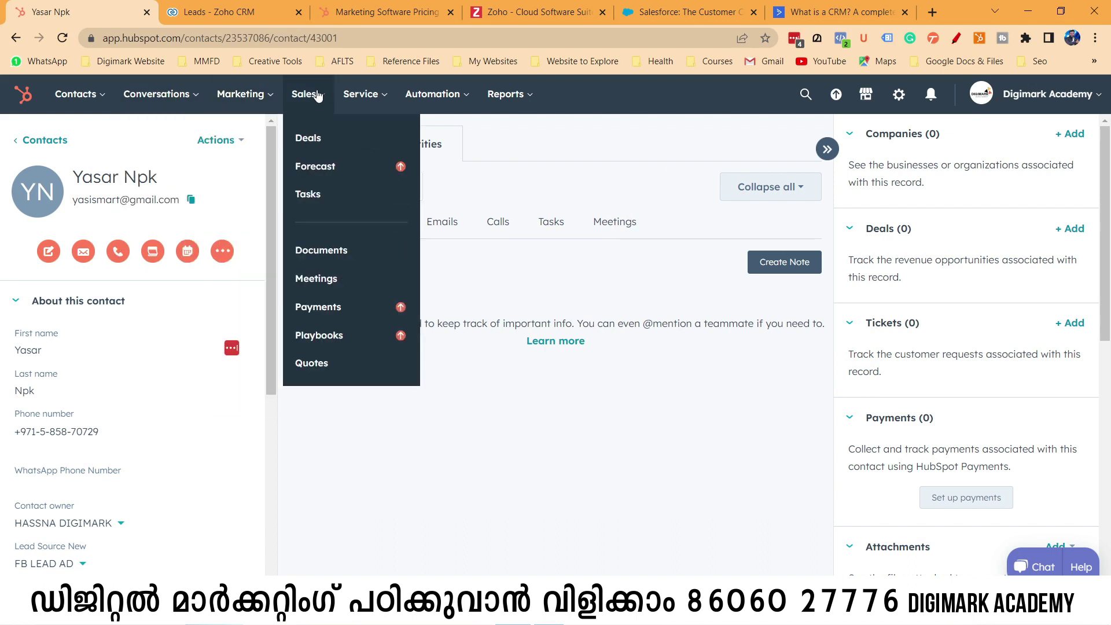
mouse_move(431, 102)
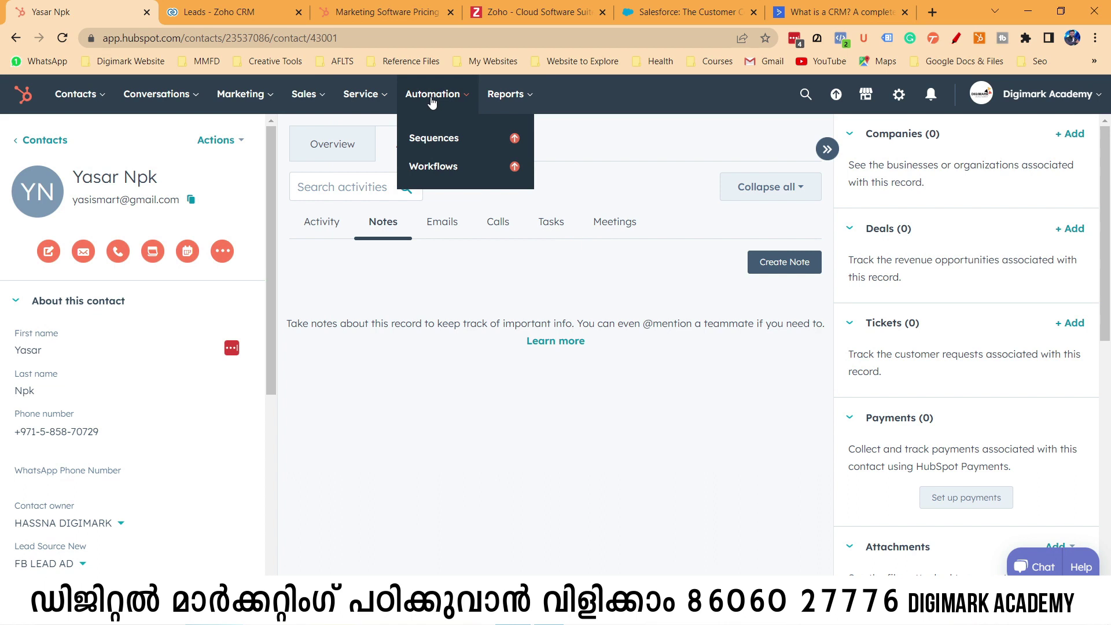
Step: Open the marketing email tool and look over the email list and its setup section
mouse_move(241, 96)
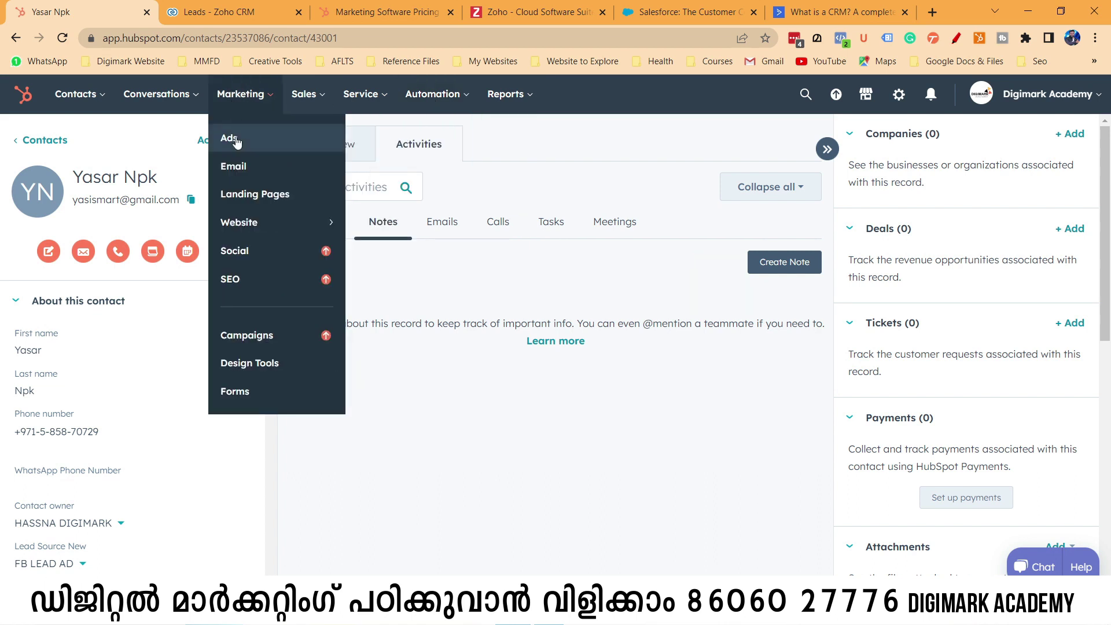
left_click(231, 165)
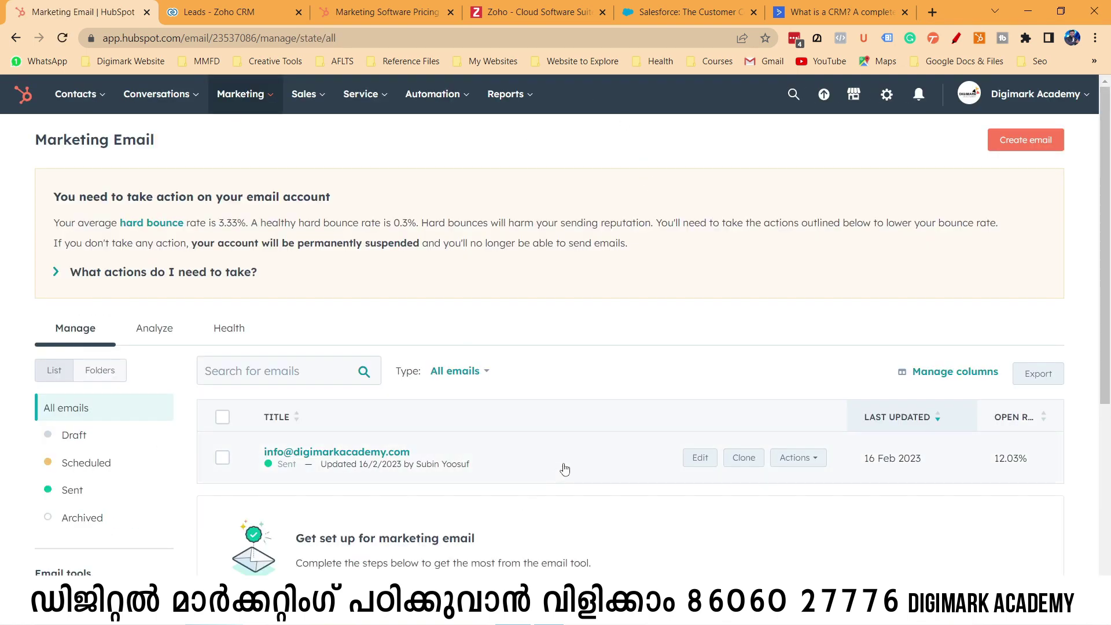
scroll(551, 483, "down", 1)
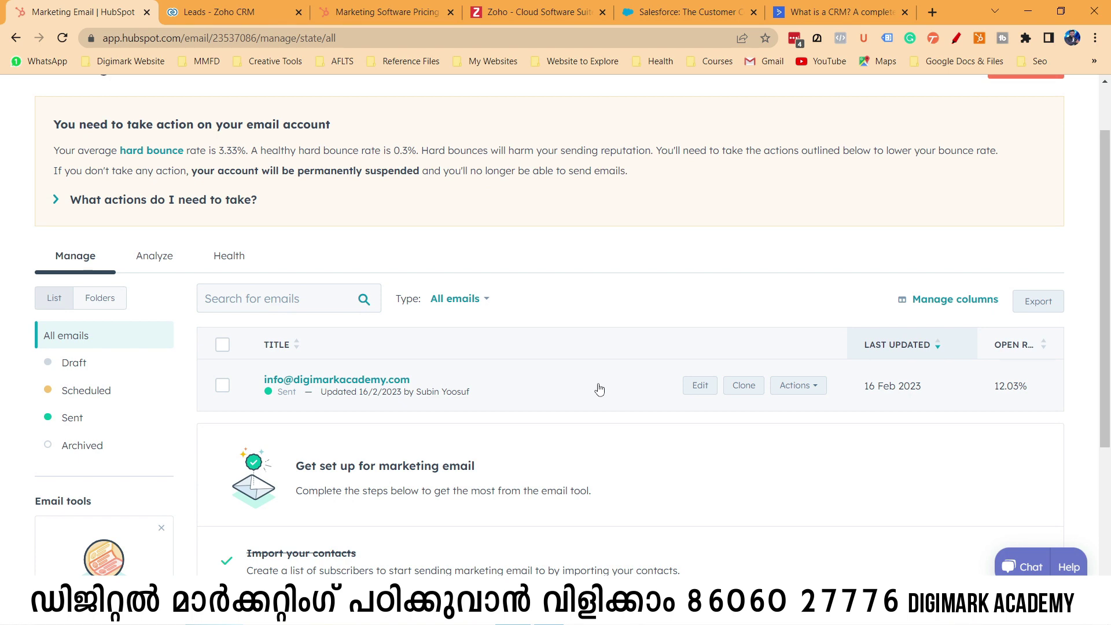
scroll(599, 389, "up", 1)
scroll(665, 397, "down", 4)
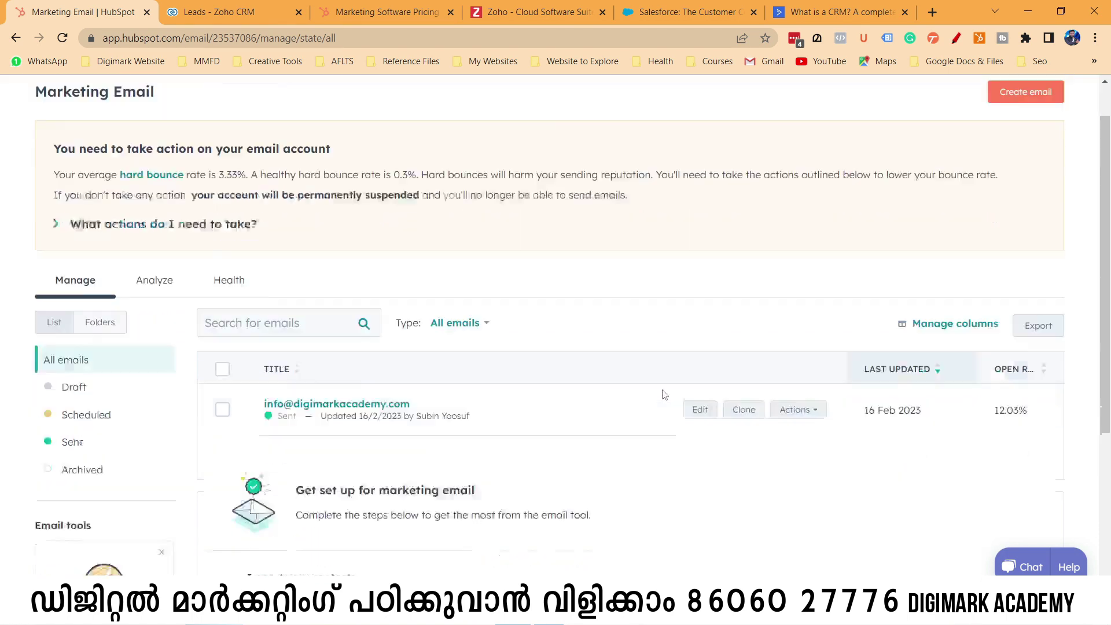
scroll(513, 408, "up", 4)
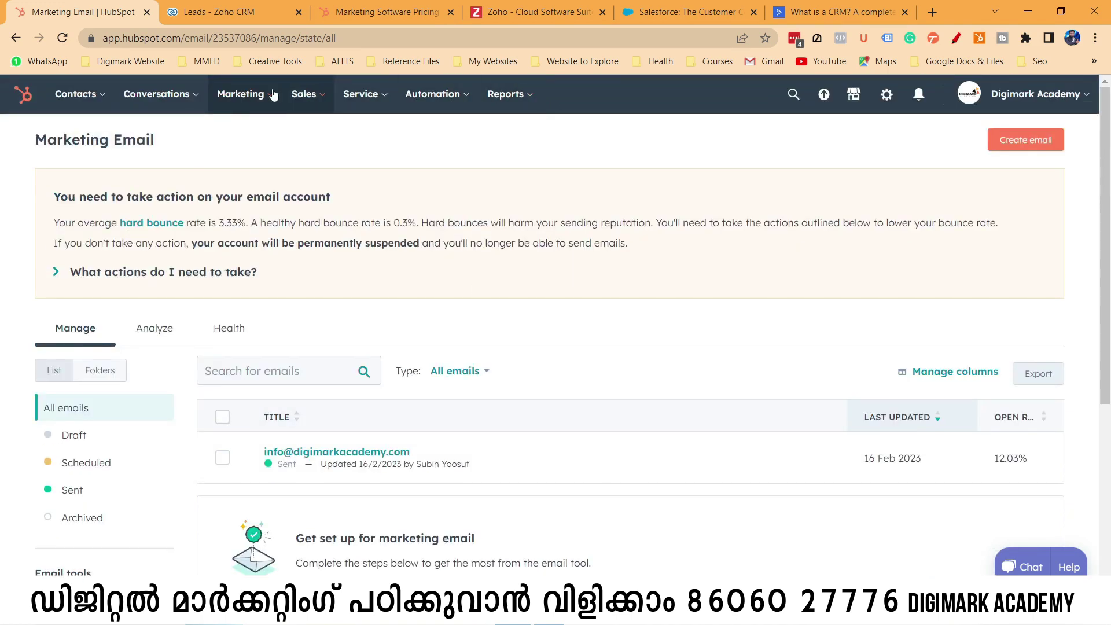
Step: Open the marketing landing pages tool and highlight the heading about lead-capturing campaigns
left_click(242, 102)
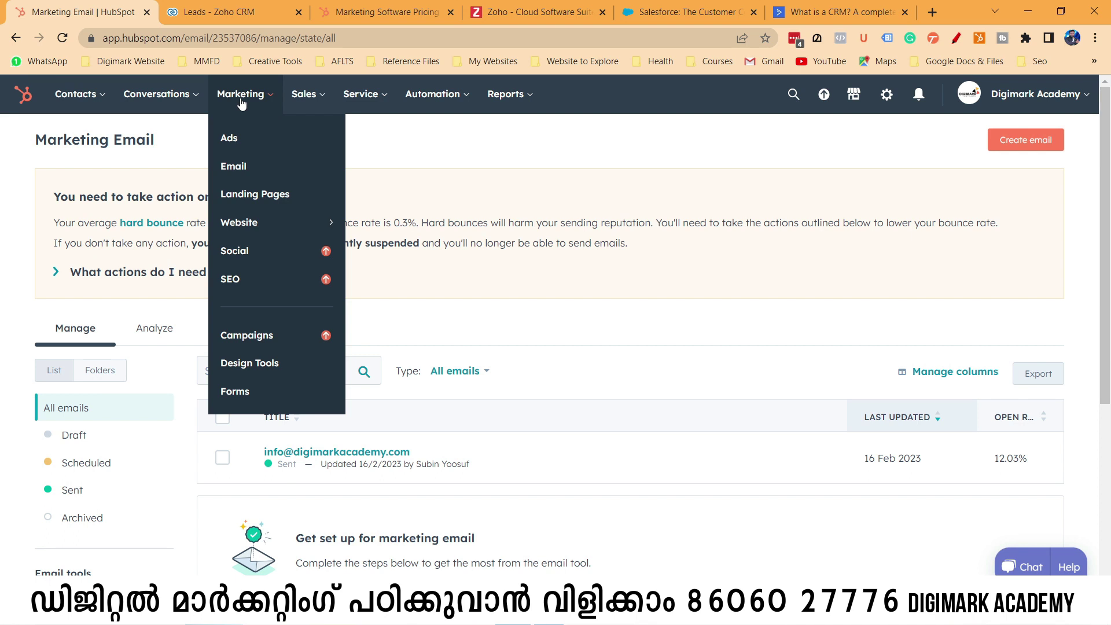
left_click(246, 197)
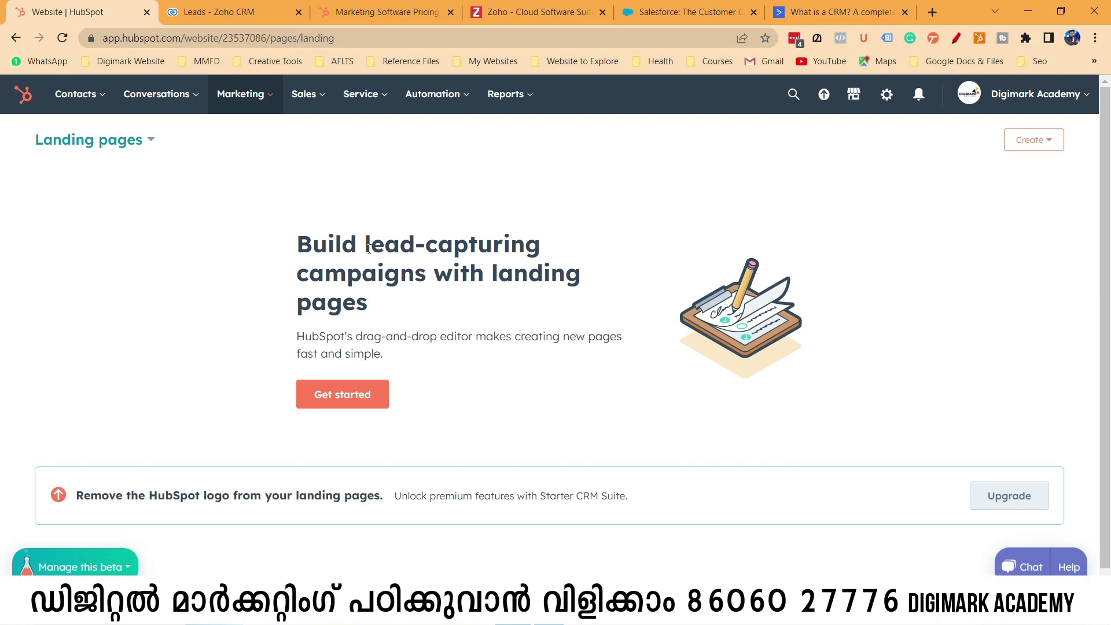
left_click_drag(360, 247, 543, 285)
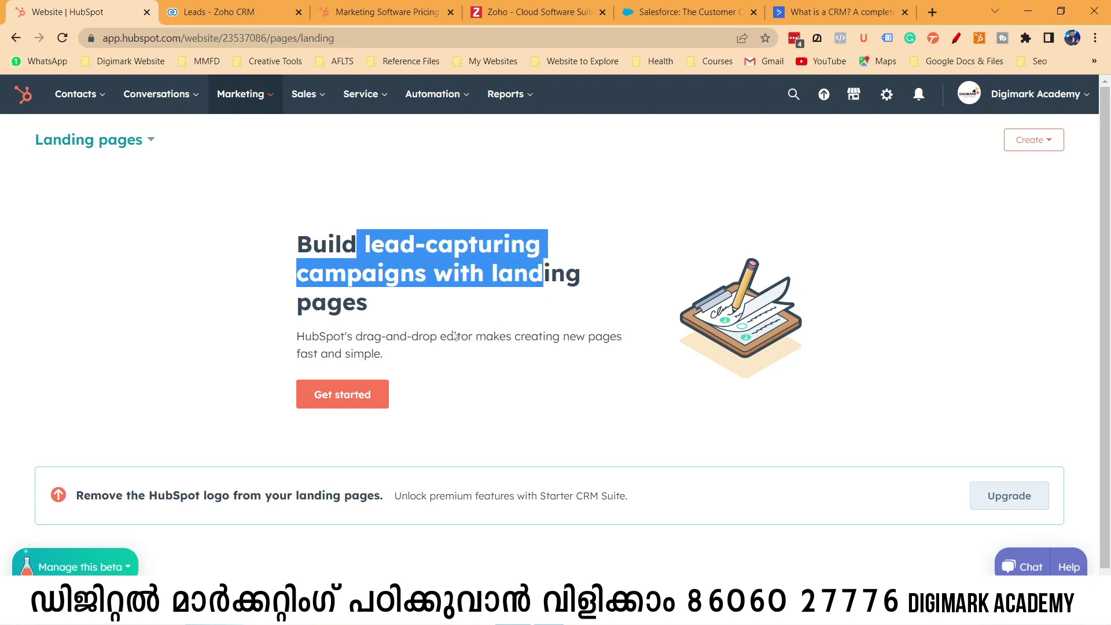
Step: Create a new landing page named "Demo Training" on the default website
scroll(424, 382, "down", 1)
left_click(362, 379)
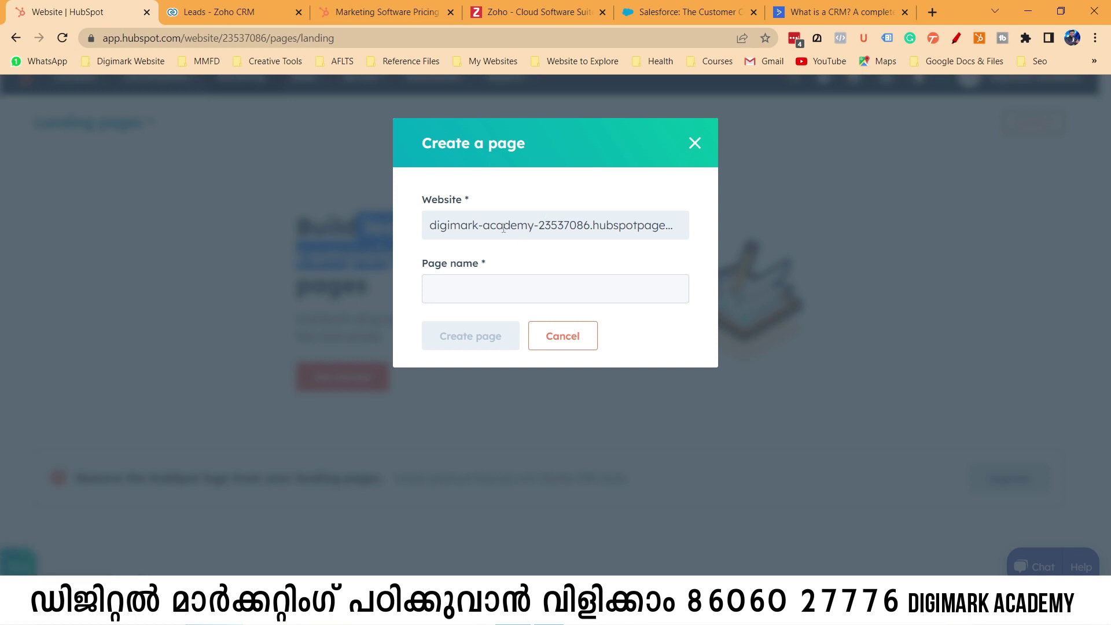
left_click(498, 292)
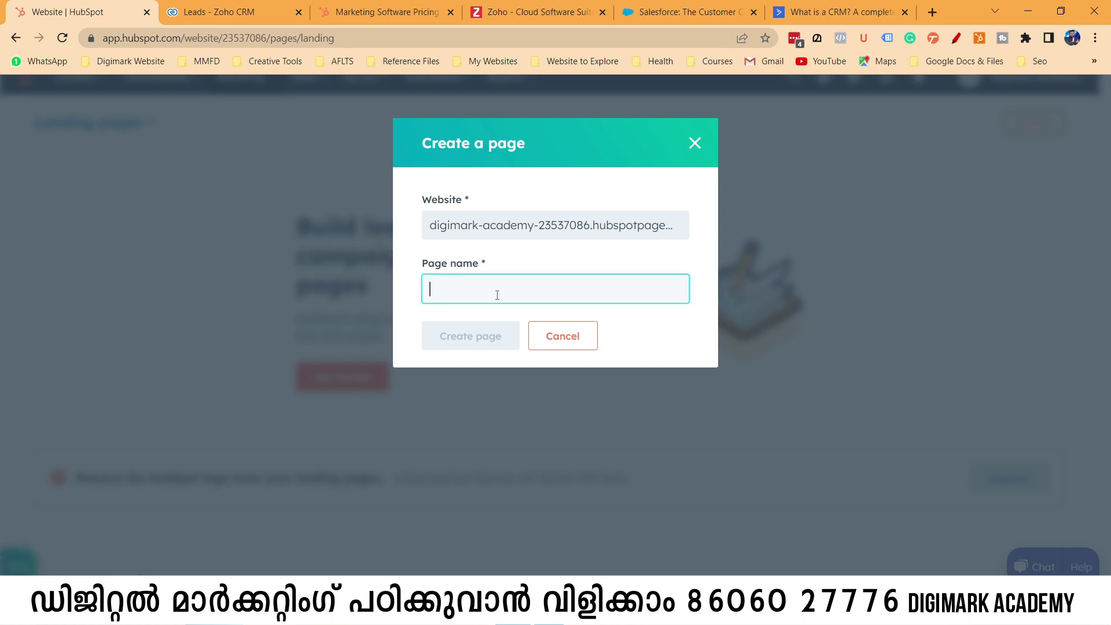
type("Dem")
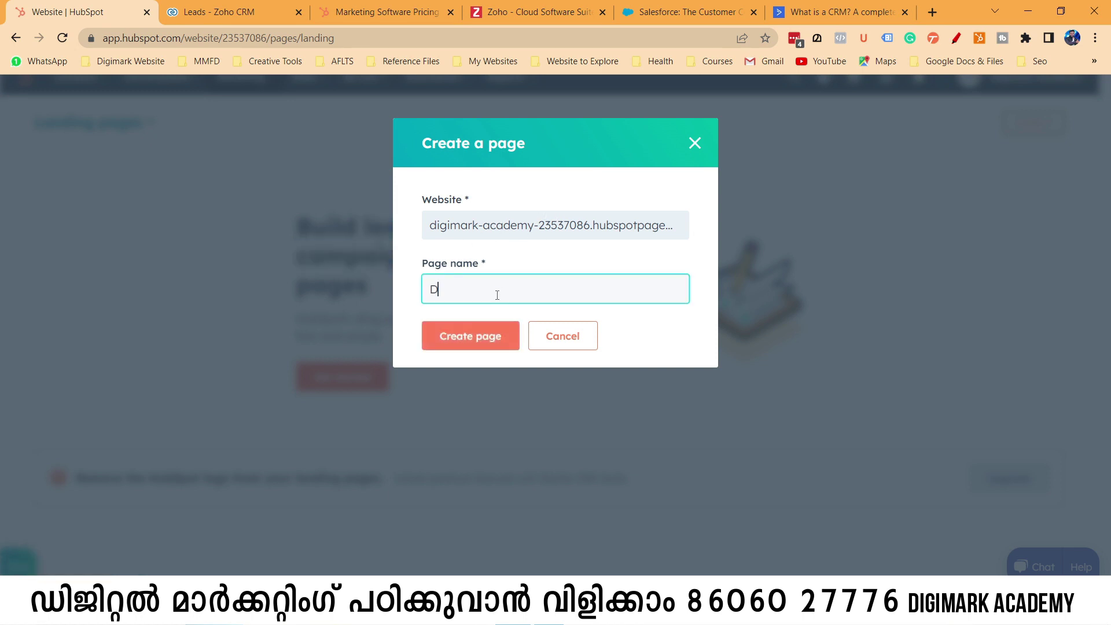
key("BackSpace")
key("BackSpace")
key("BackSpace")
type("emo")
key("BackSpace")
key("BackSpace")
type("Demo")
left_click(479, 336)
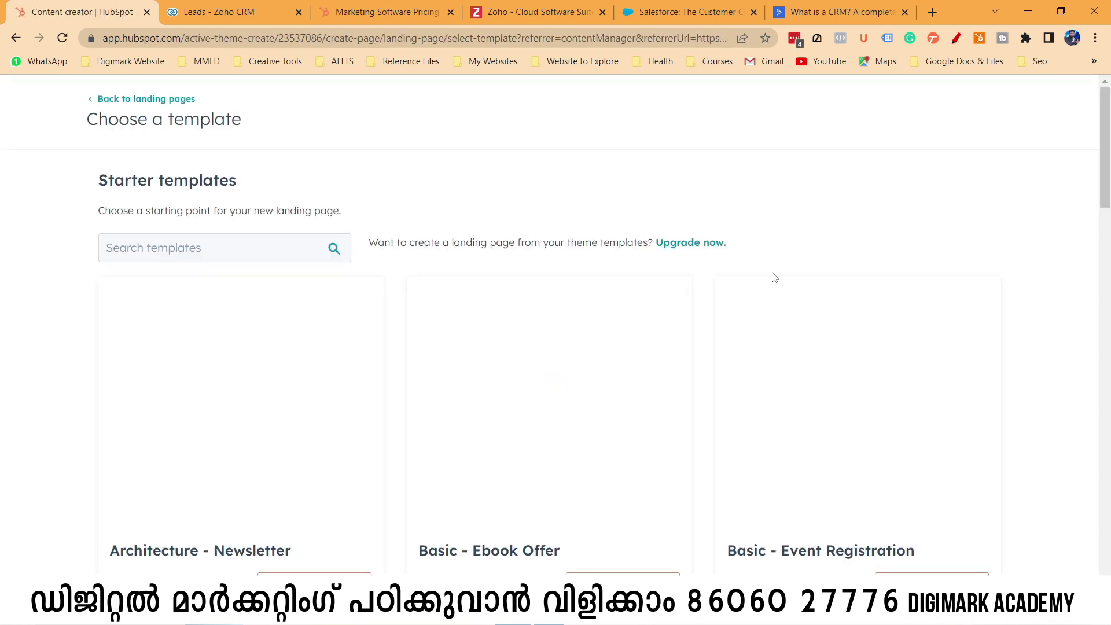
Step: Browse the starter templates and select Basic - Event Registration for the landing page
scroll(484, 272, "down", 4)
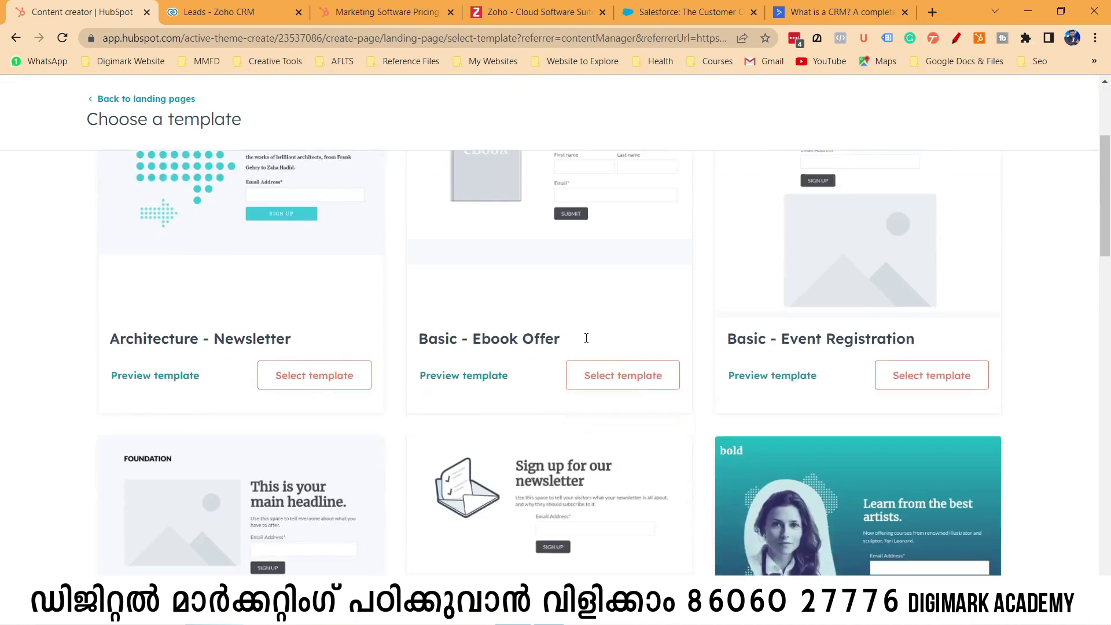
scroll(618, 338, "up", 1)
scroll(618, 338, "up", 2)
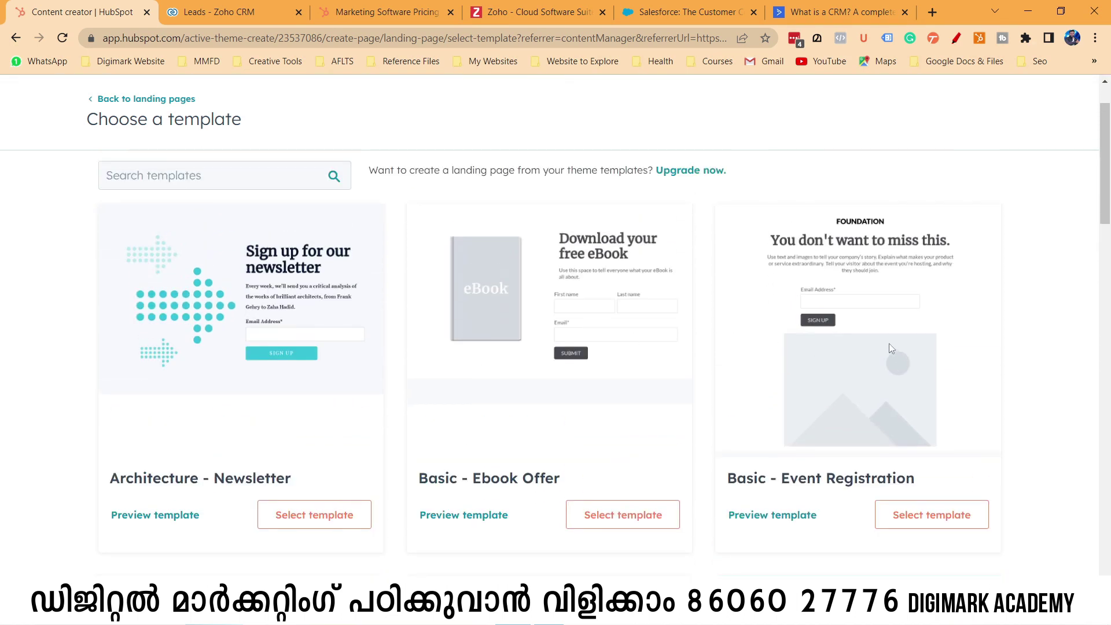
scroll(889, 347, "down", 6)
scroll(862, 326, "up", 4)
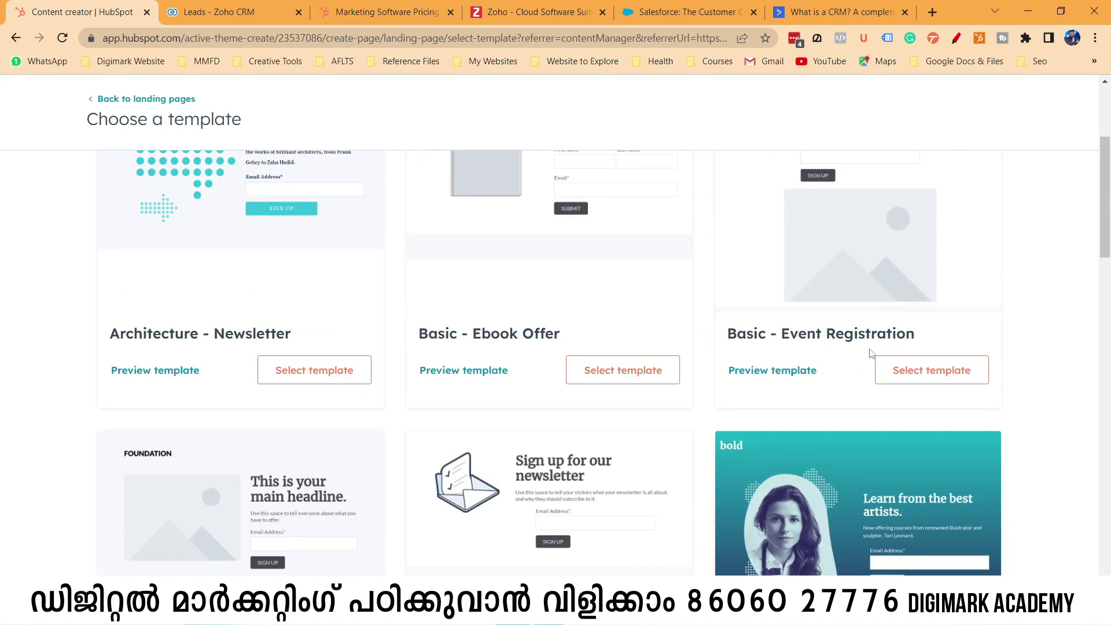
scroll(871, 353, "up", 3)
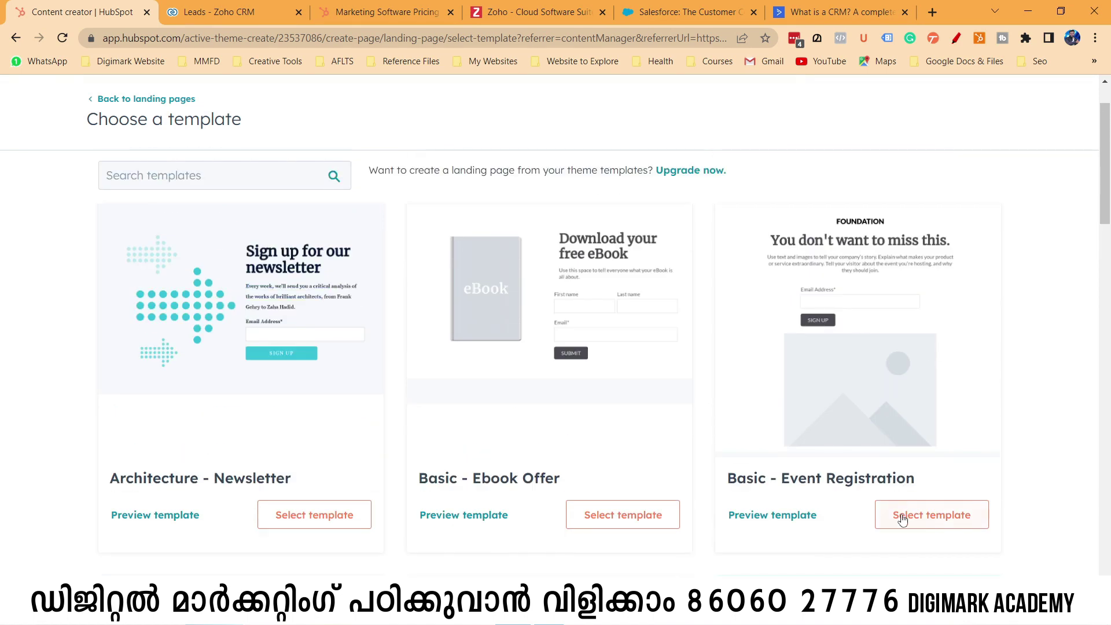
left_click(928, 520)
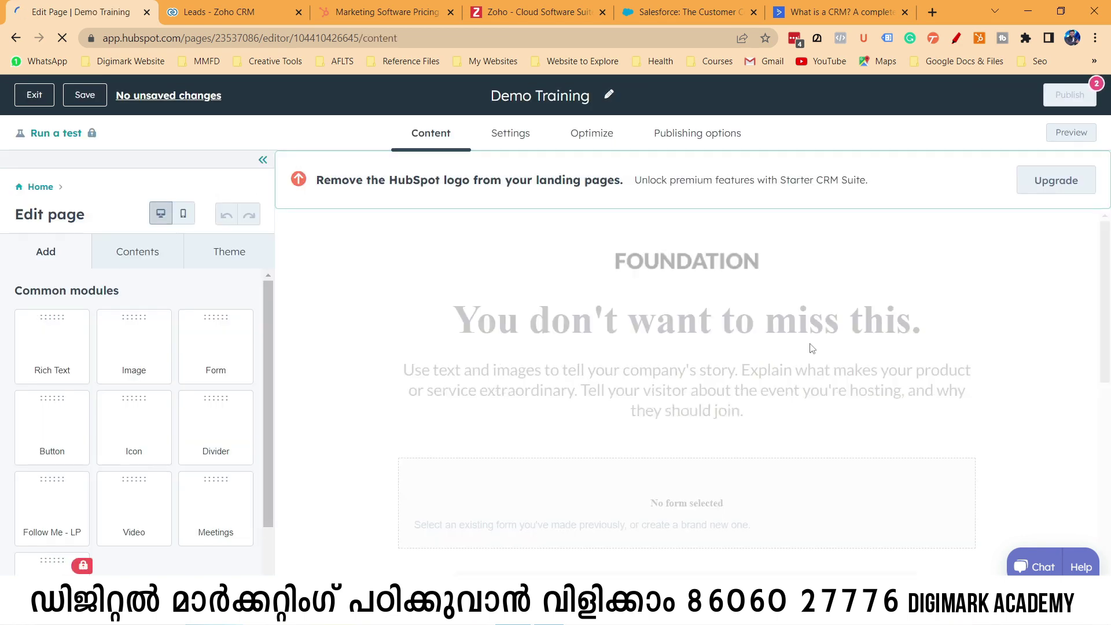
Step: Replace the landing page's main heading with "Register for Next Training"
double_click(613, 322)
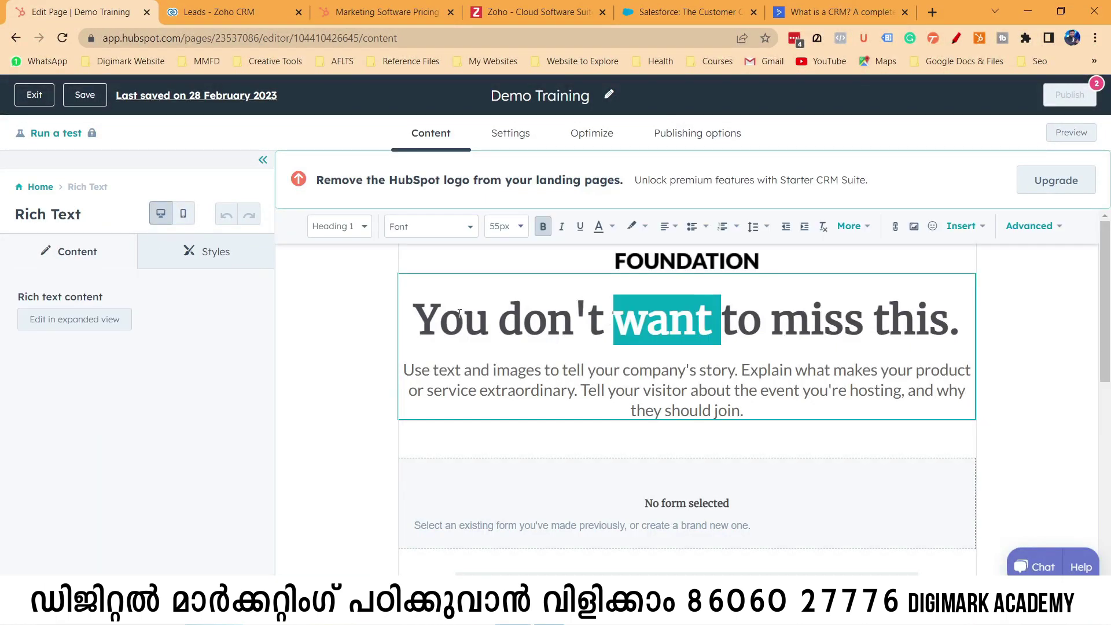
left_click(439, 315)
left_click_drag(420, 313, 959, 328)
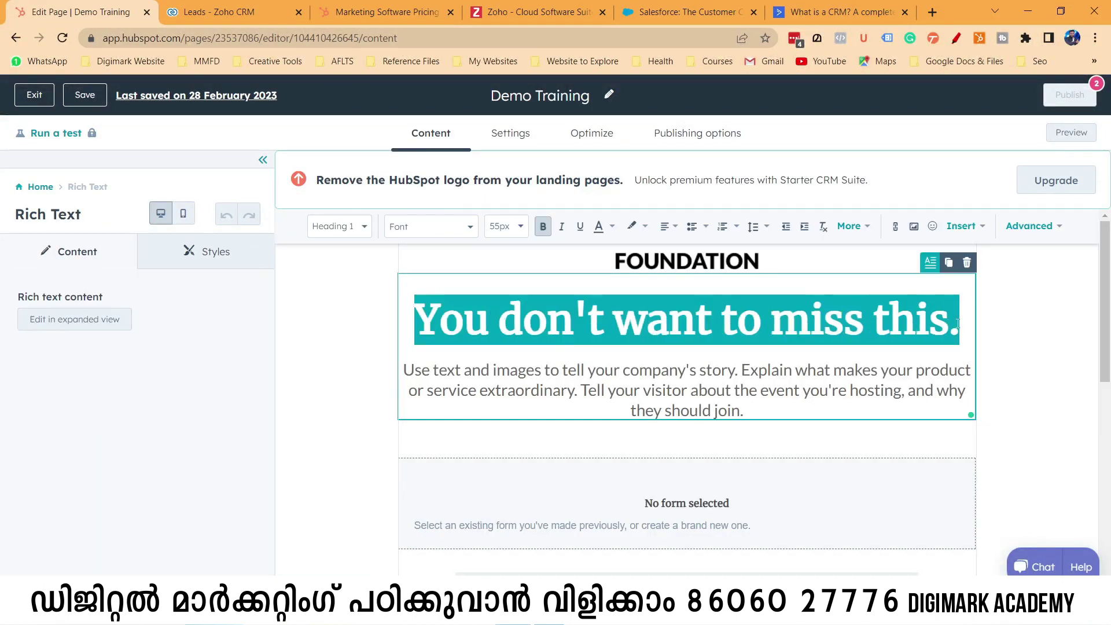
type("Regist")
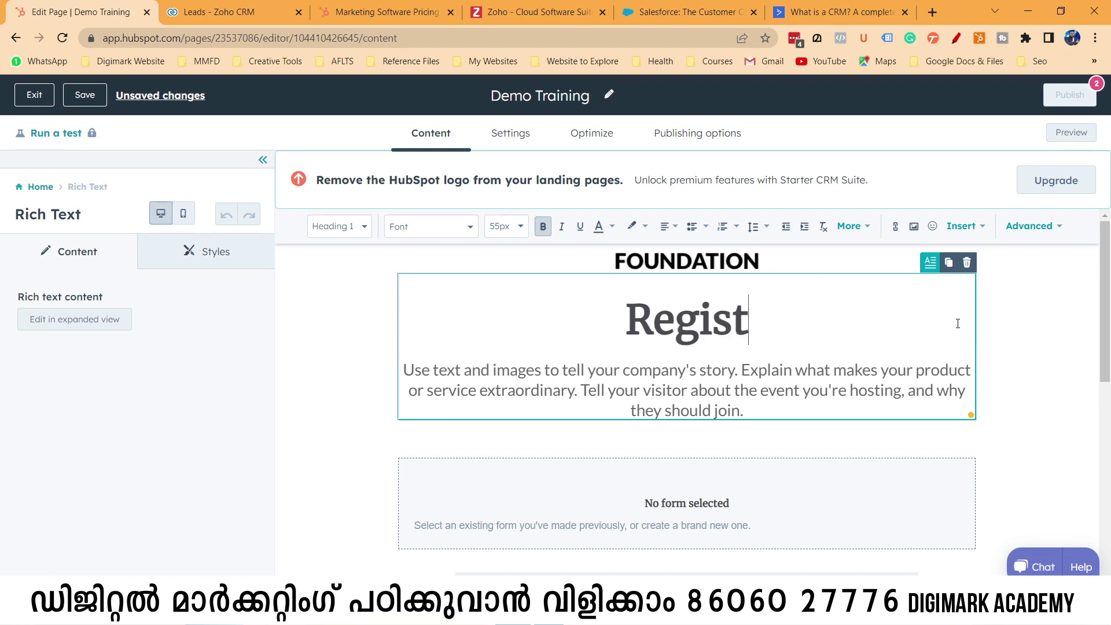
type("er for Next Training")
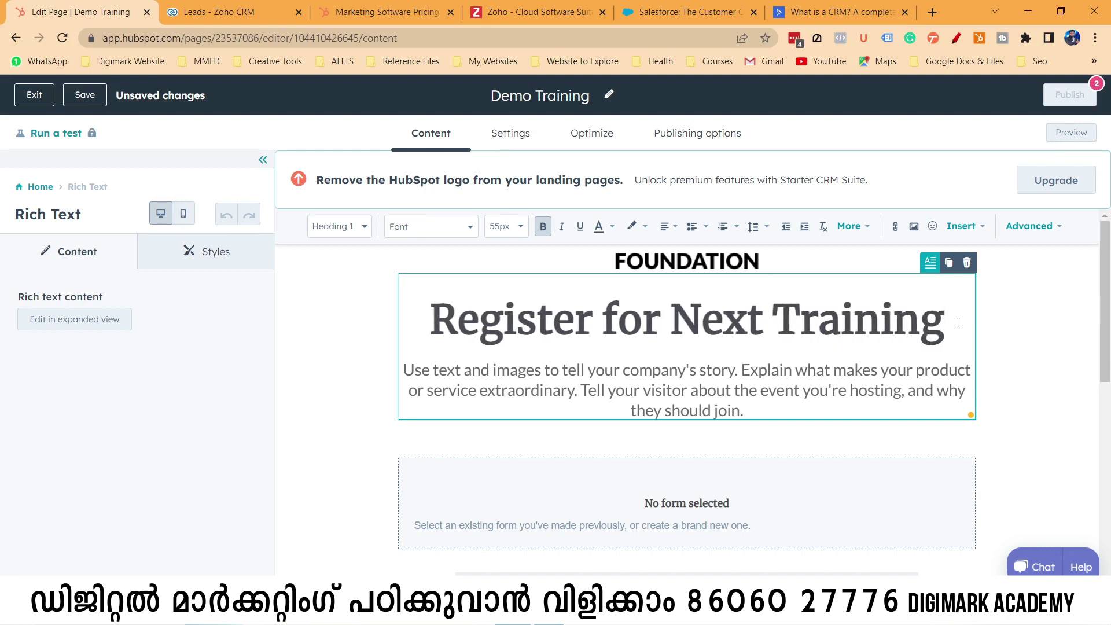
left_click(634, 390)
Step: Select the landing page's empty form module, open its form choices, and look over the rest of the page
scroll(630, 382, "down", 4)
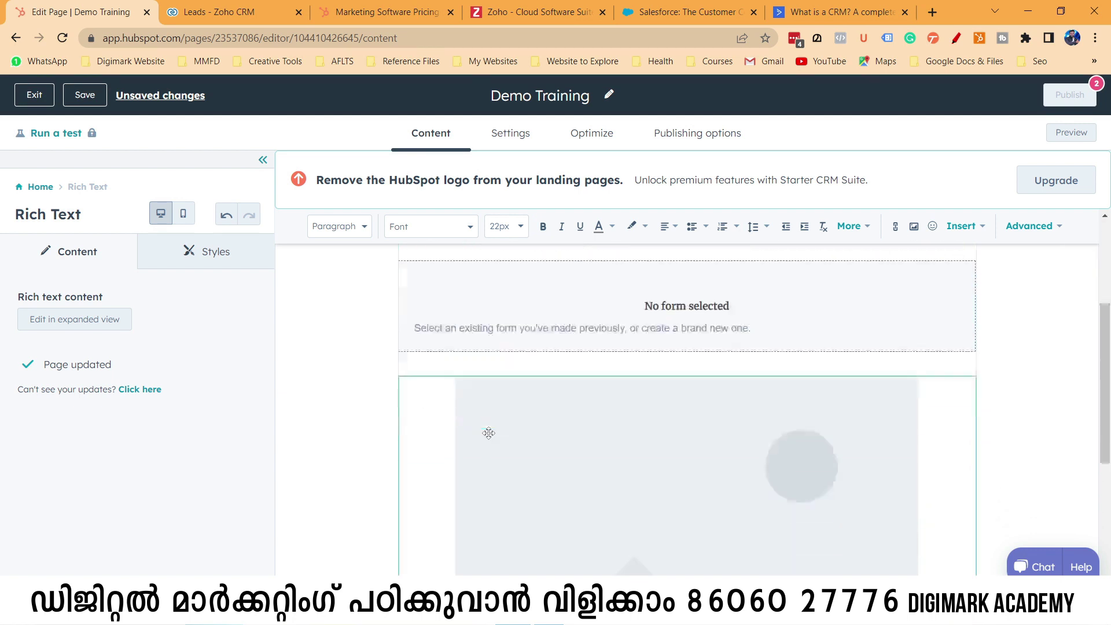
left_click(684, 293)
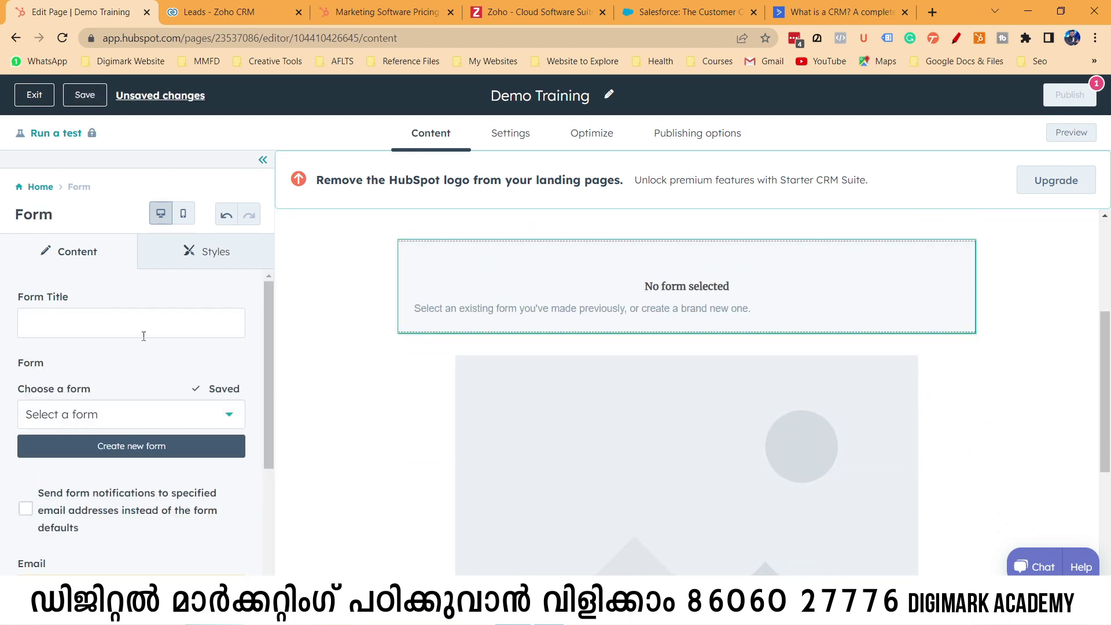
left_click(130, 421)
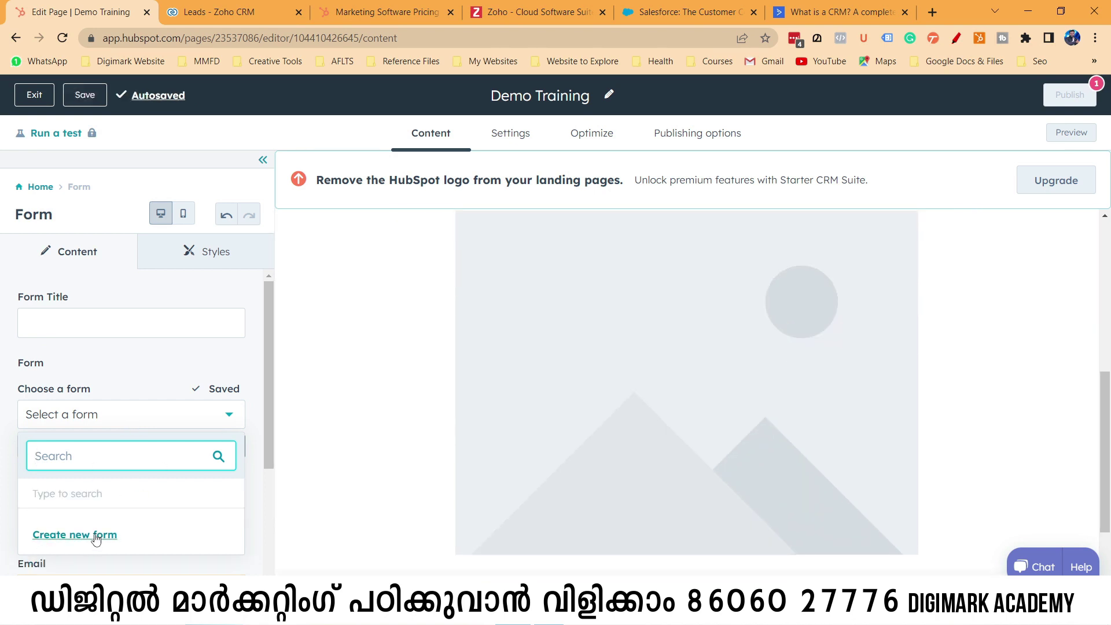
scroll(473, 349, "up", 5)
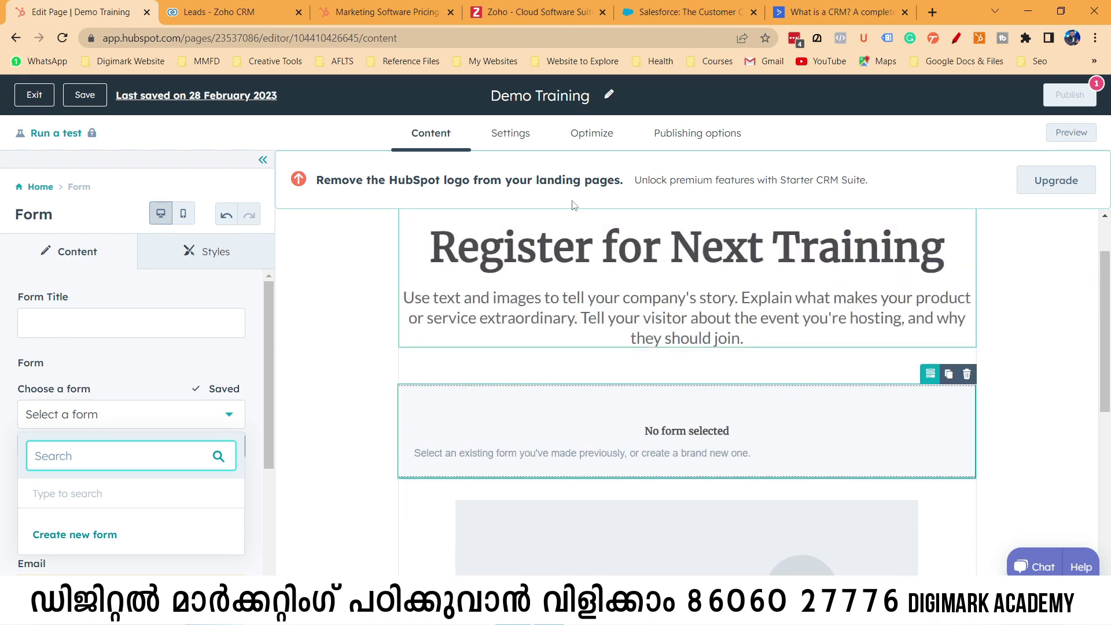
scroll(798, 262, "down", 6)
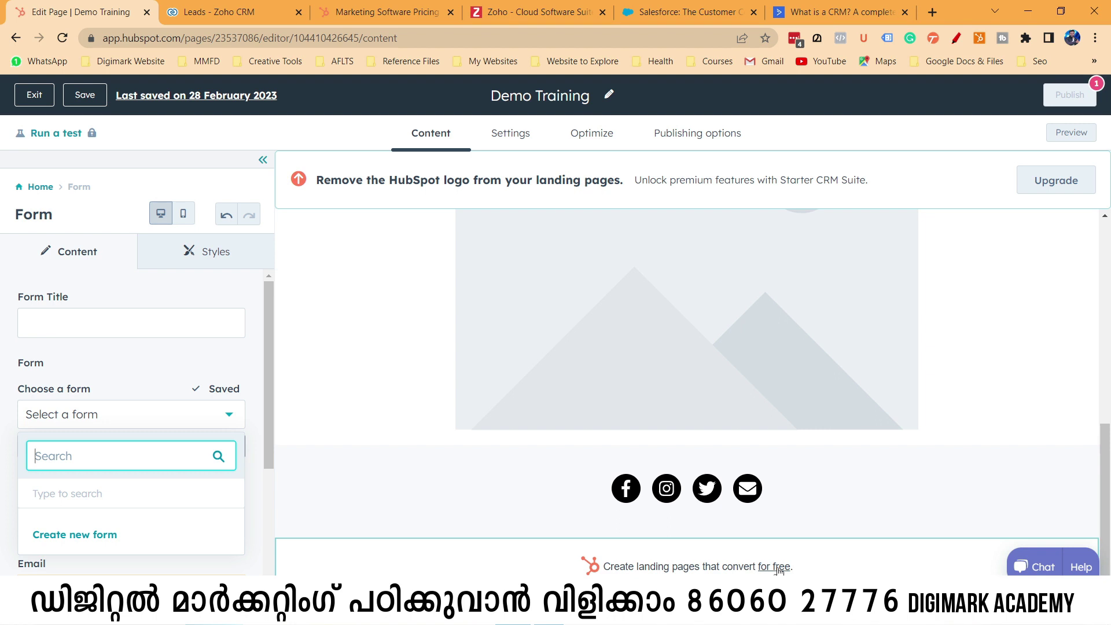
Step: Review the landing page's settings for page title, content slug, meta description and featured image
left_click(508, 137)
left_click(364, 326)
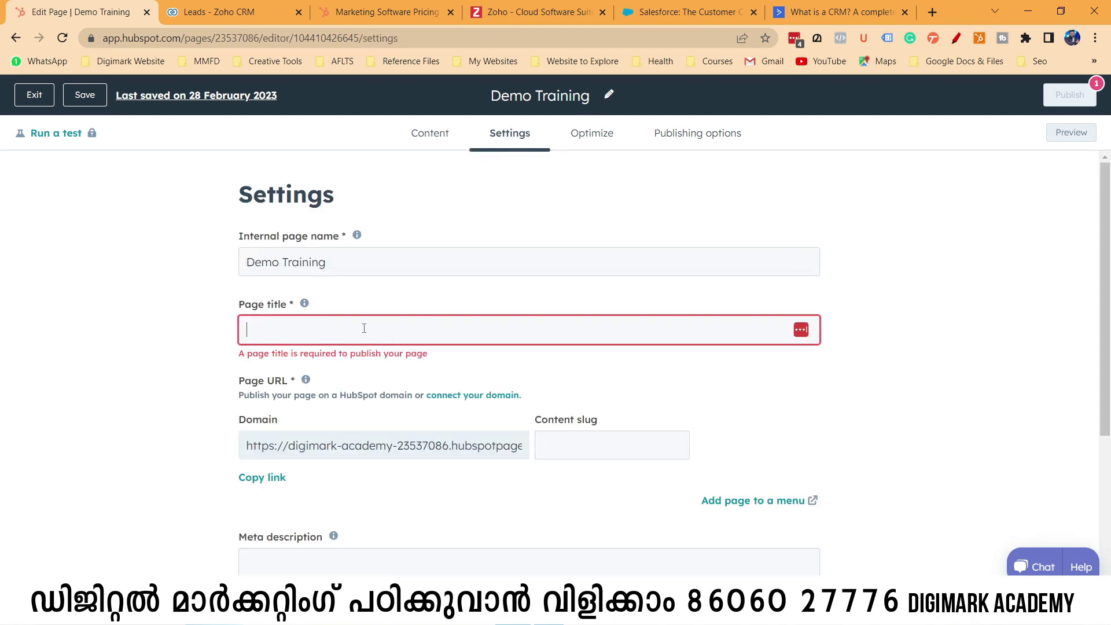
scroll(364, 328, "down", 1)
scroll(602, 343, "down", 2)
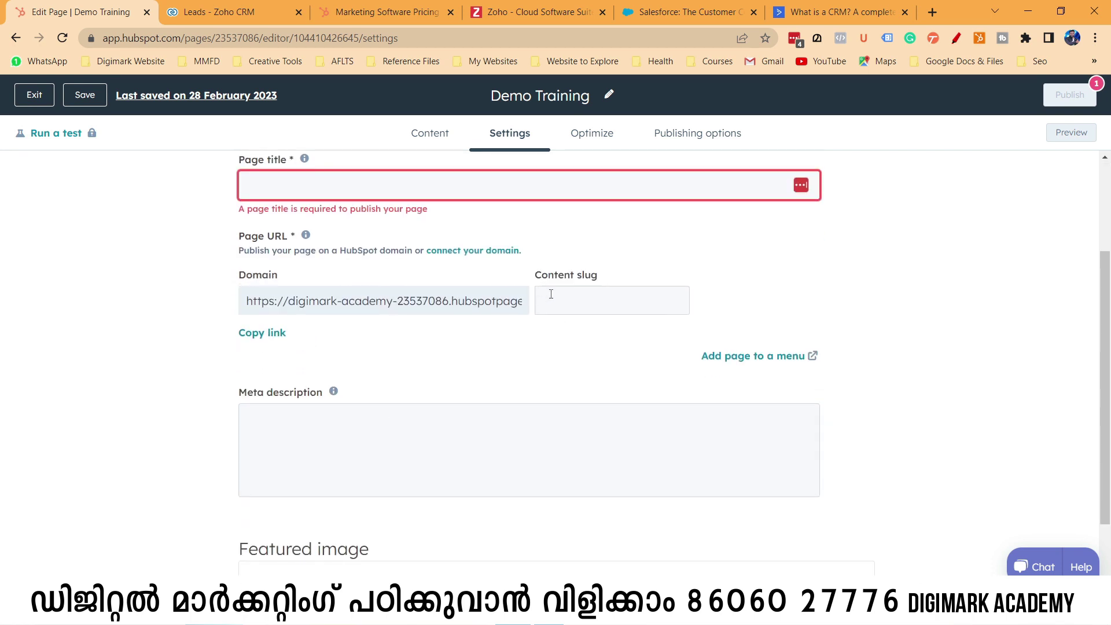
left_click(576, 295)
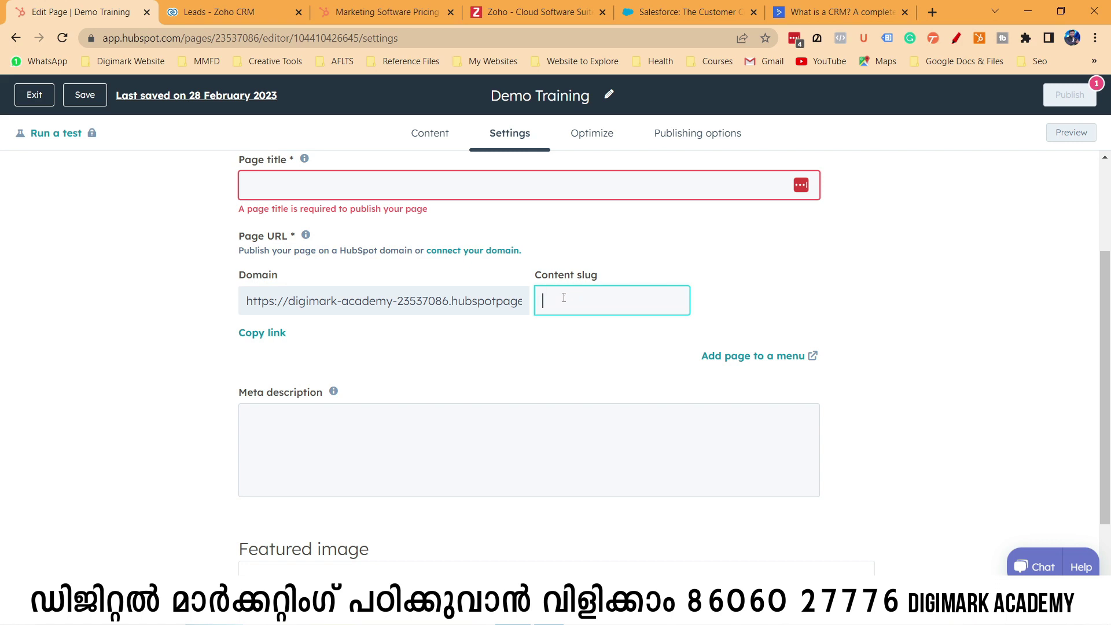
scroll(400, 360, "down", 1)
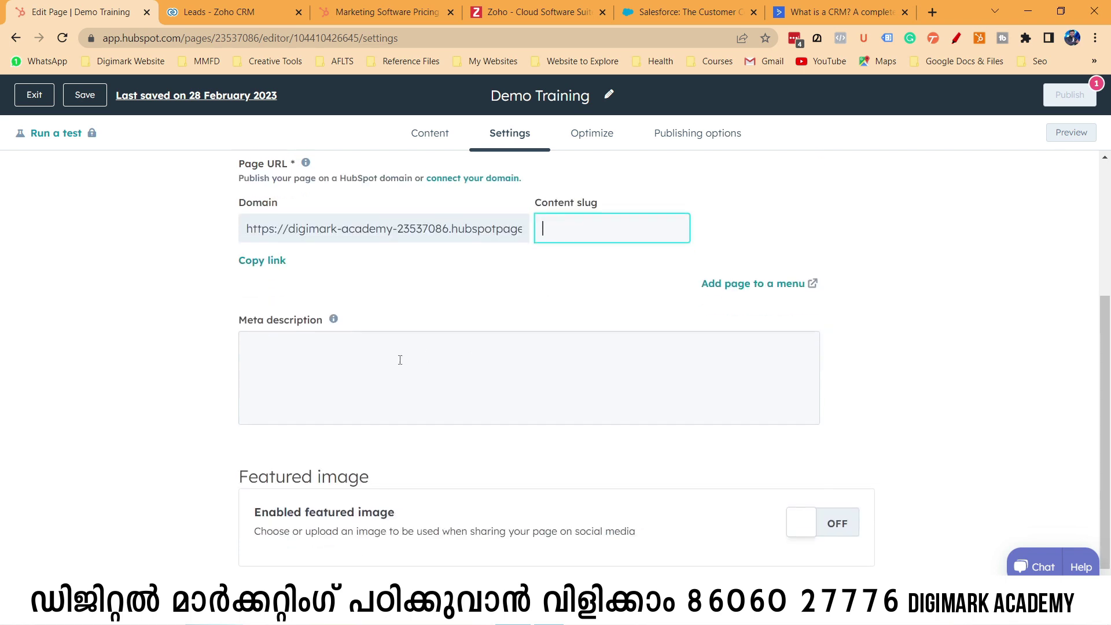
left_click(272, 336)
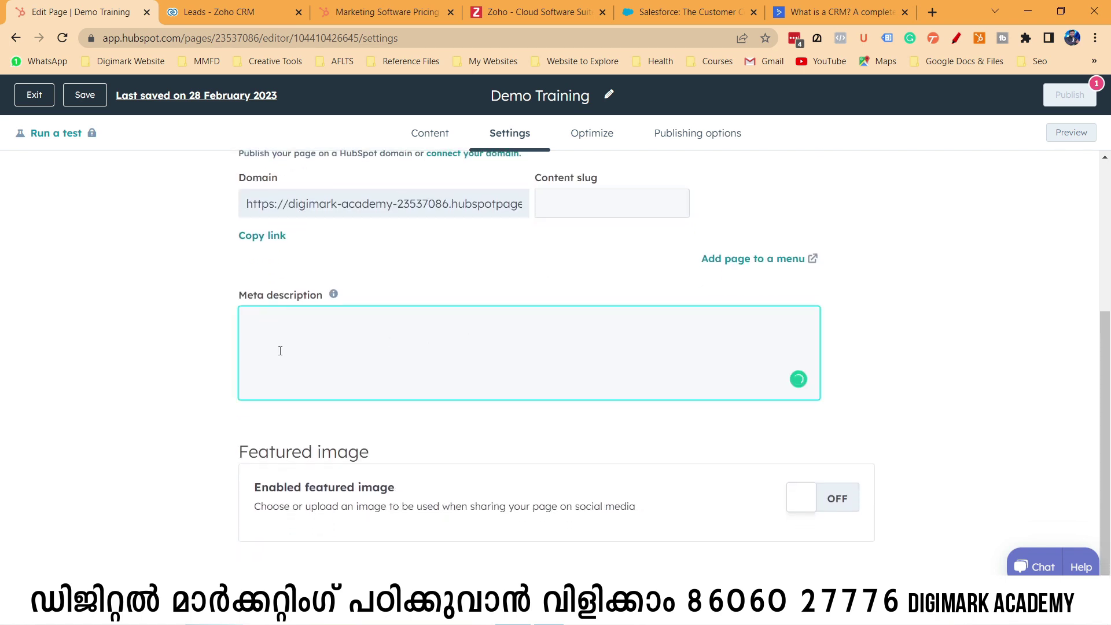
scroll(320, 363, "up", 4)
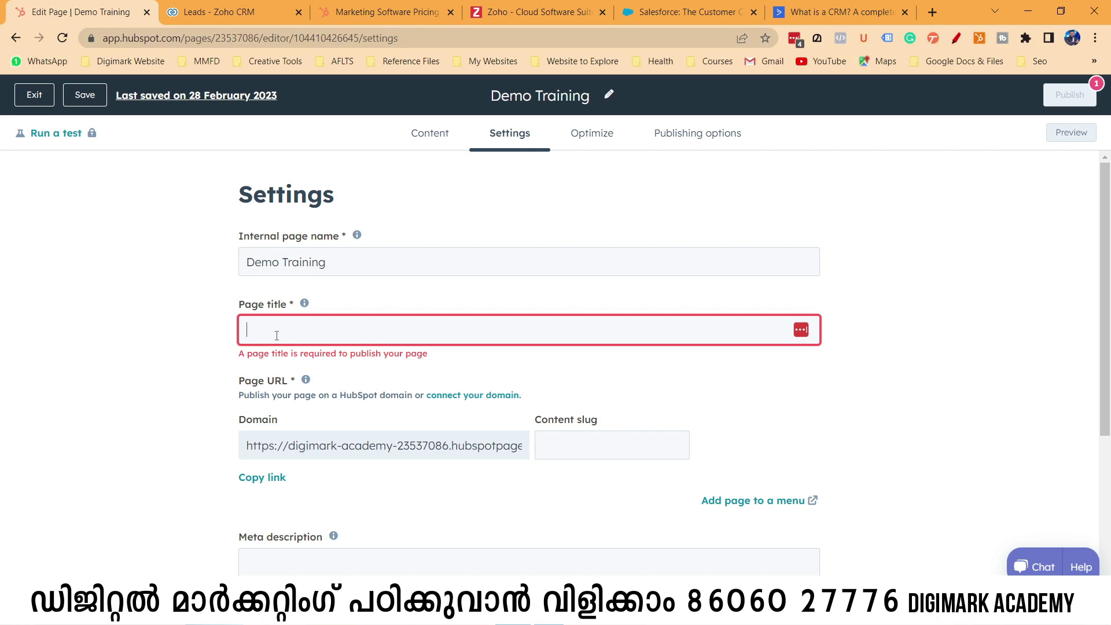
Step: Review the landing page's optimization recommendations and publishing requirements, and exit the page editor
left_click(614, 139)
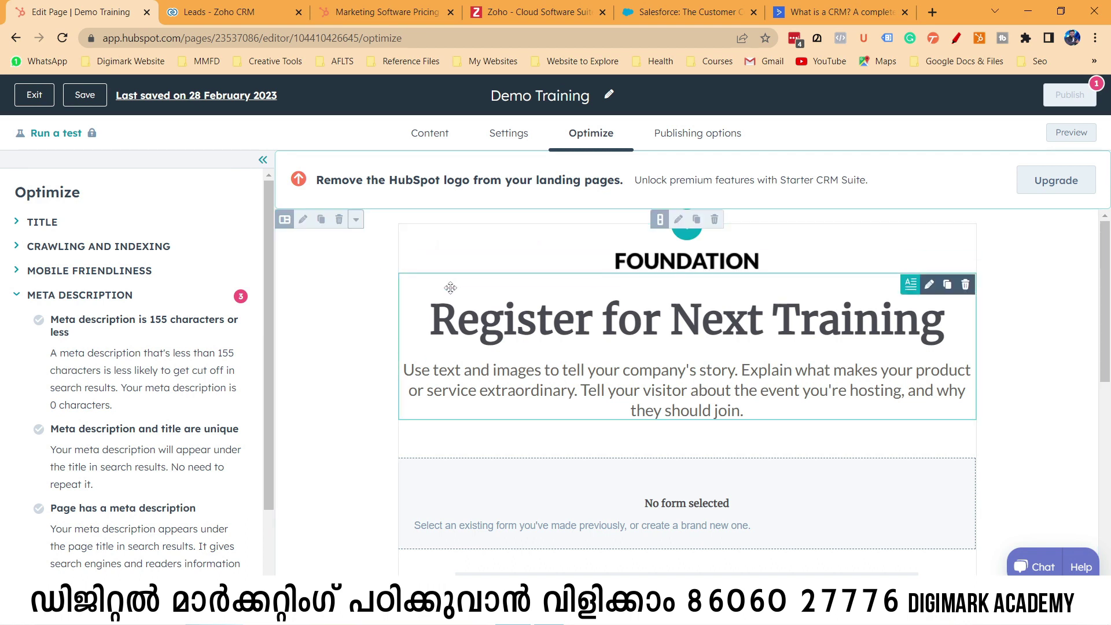
scroll(351, 333, "down", 6)
scroll(256, 282, "down", 2)
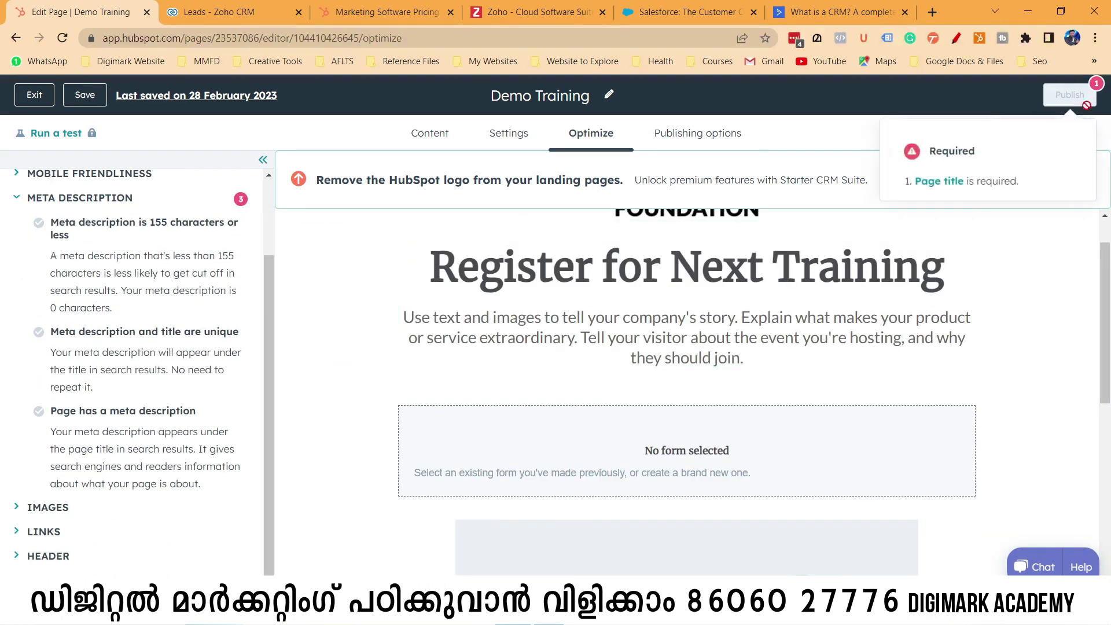
left_click(38, 97)
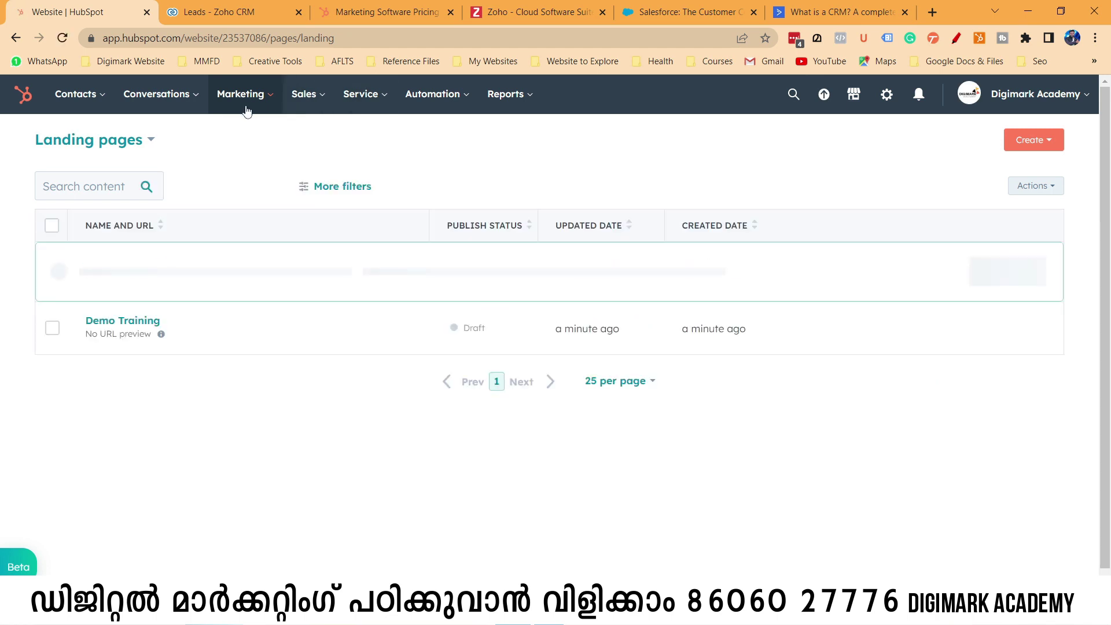
Step: Open the list of all contacts and view the sample activities in the HubSpot browser extension
left_click(91, 97)
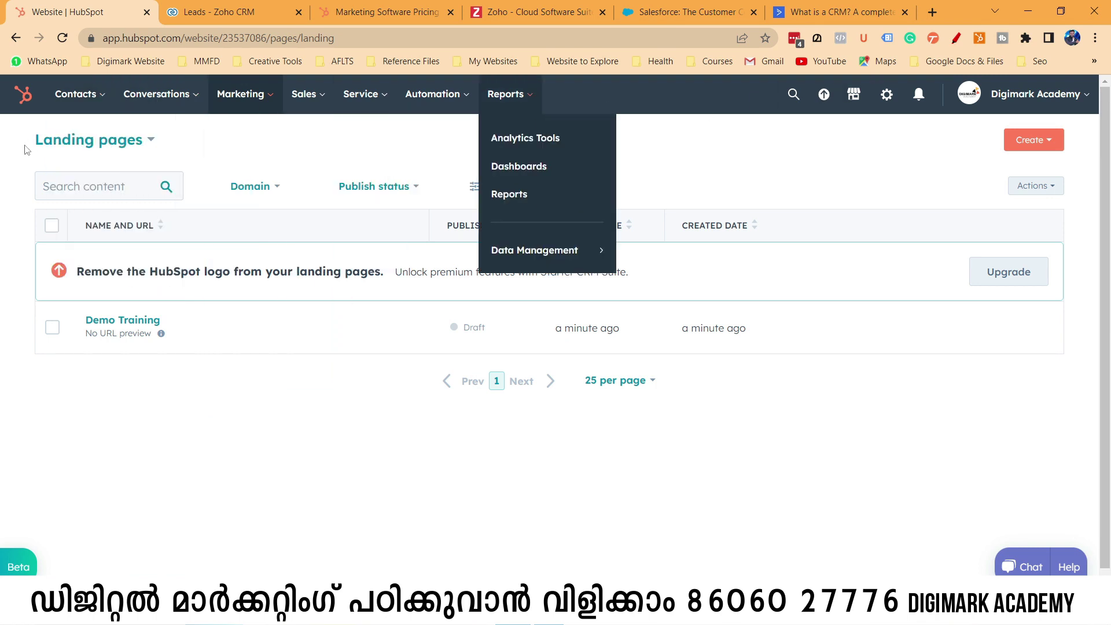
left_click(980, 40)
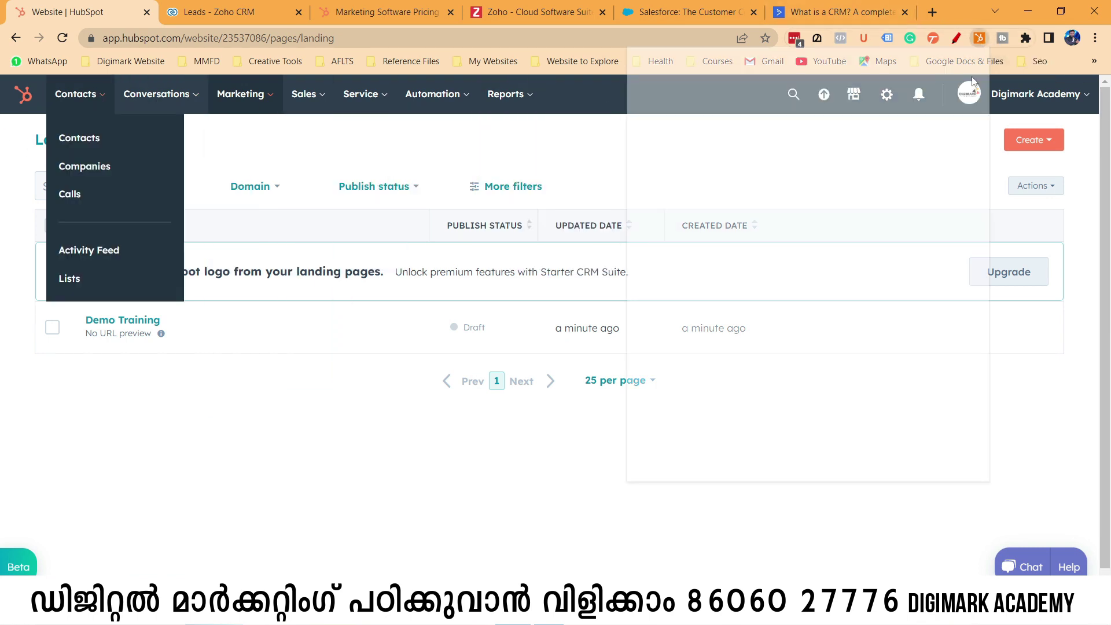
left_click(984, 41)
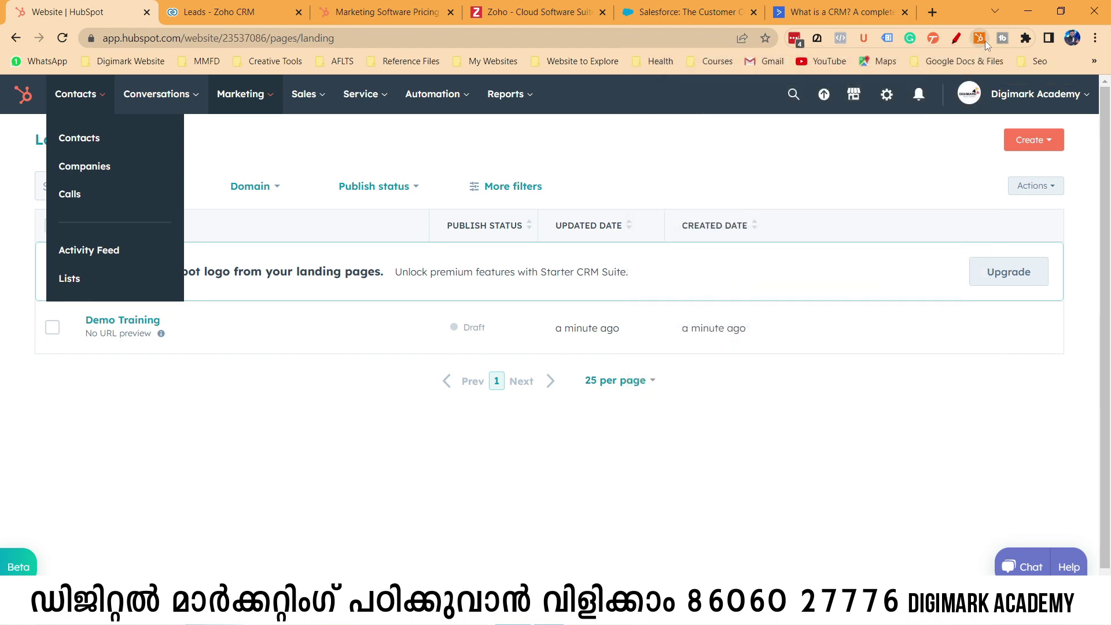
mouse_move(553, 169)
mouse_move(214, 326)
mouse_move(81, 95)
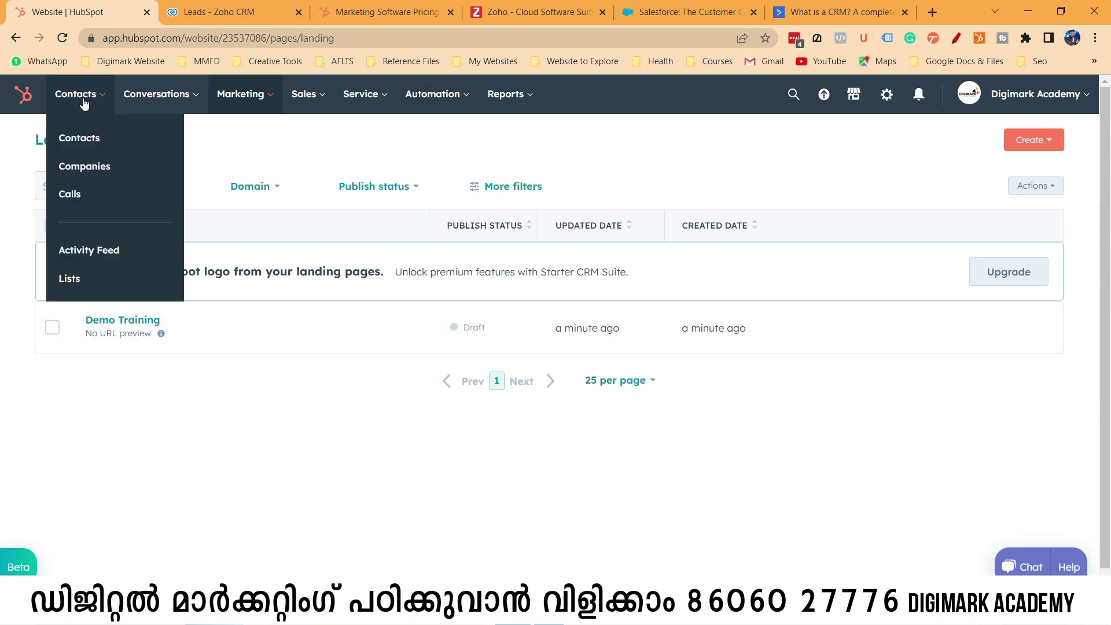
left_click(91, 145)
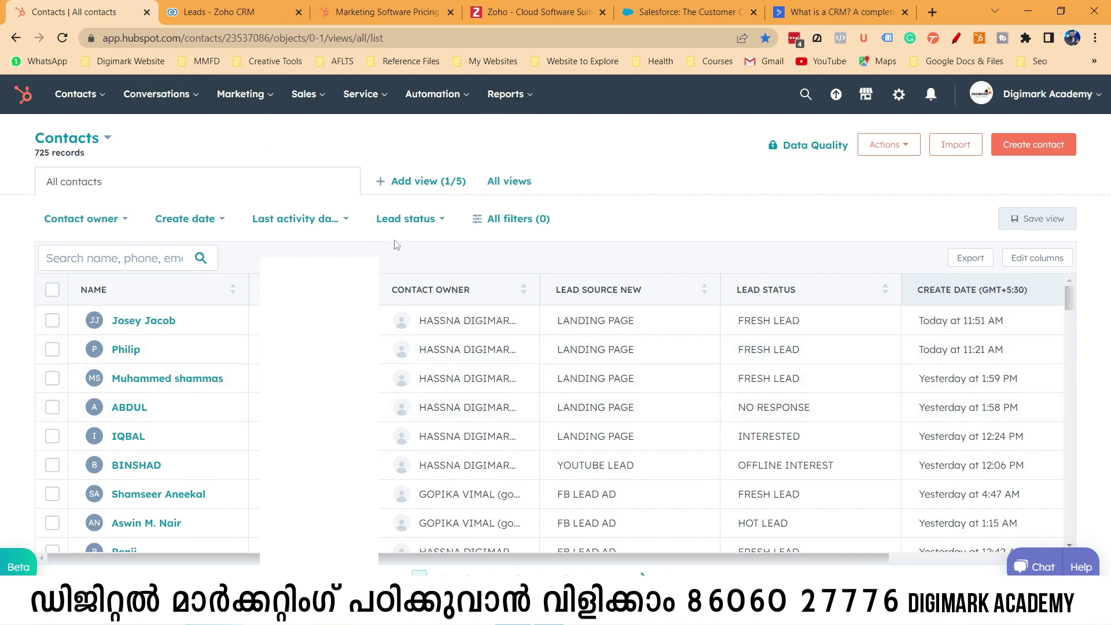
left_click(979, 37)
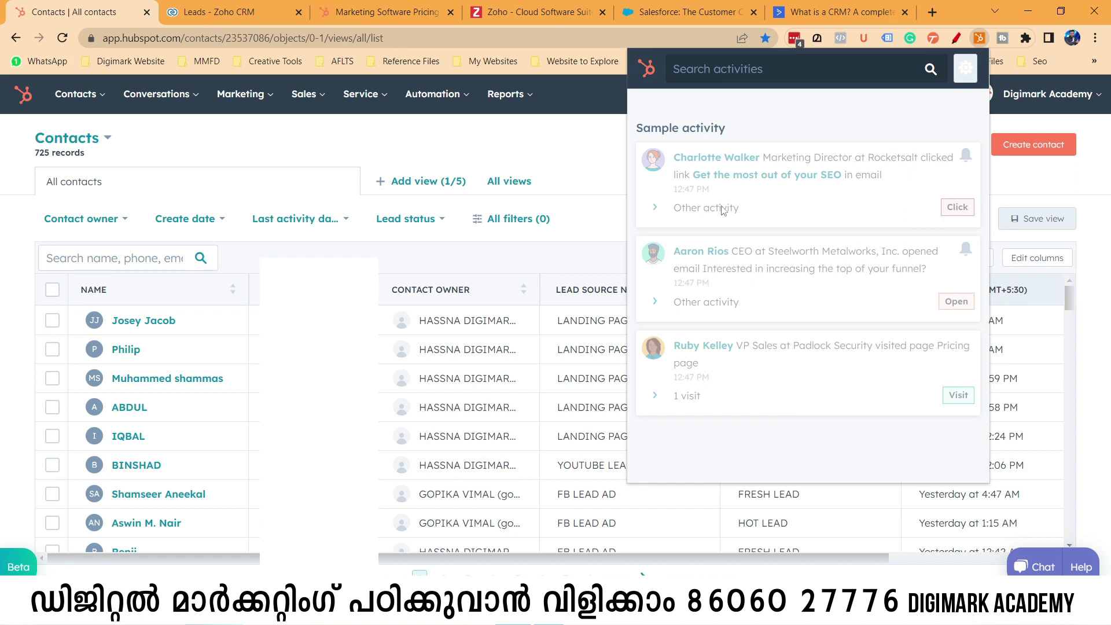
left_click(550, 140)
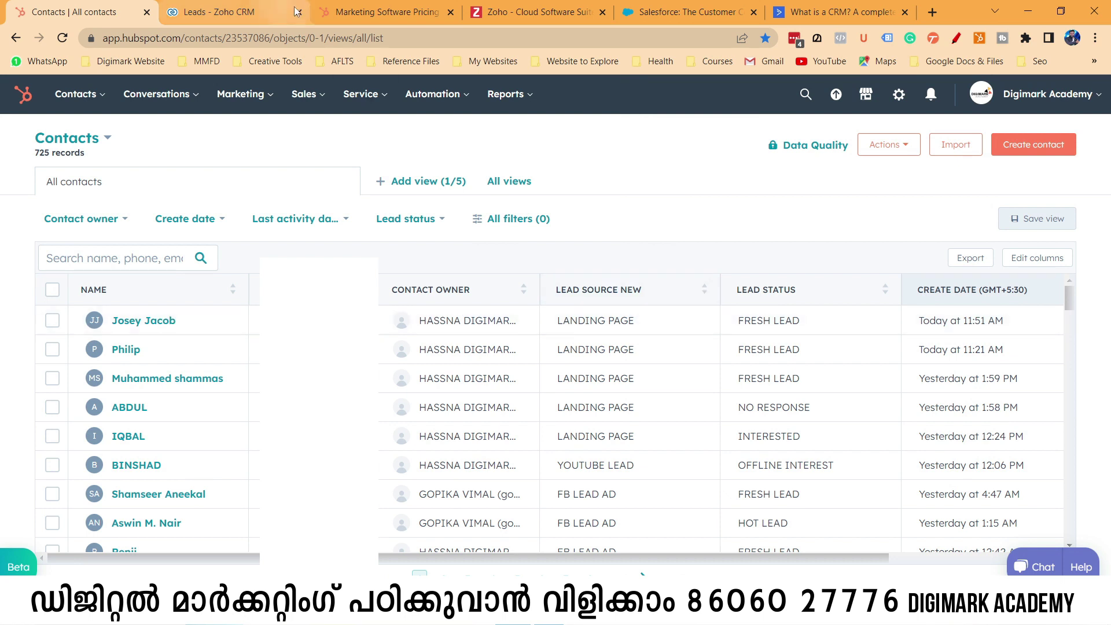
Step: Revisit the Salesforce and ActiveCampaign websites and open ActiveCampaign's pricing page
left_click(683, 12)
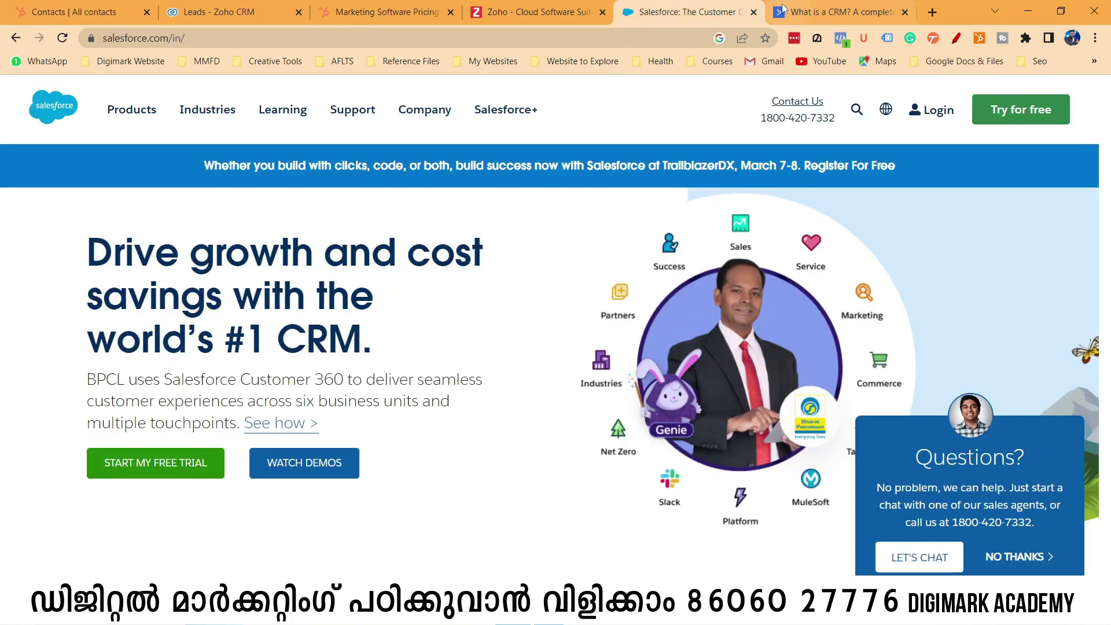
left_click(836, 12)
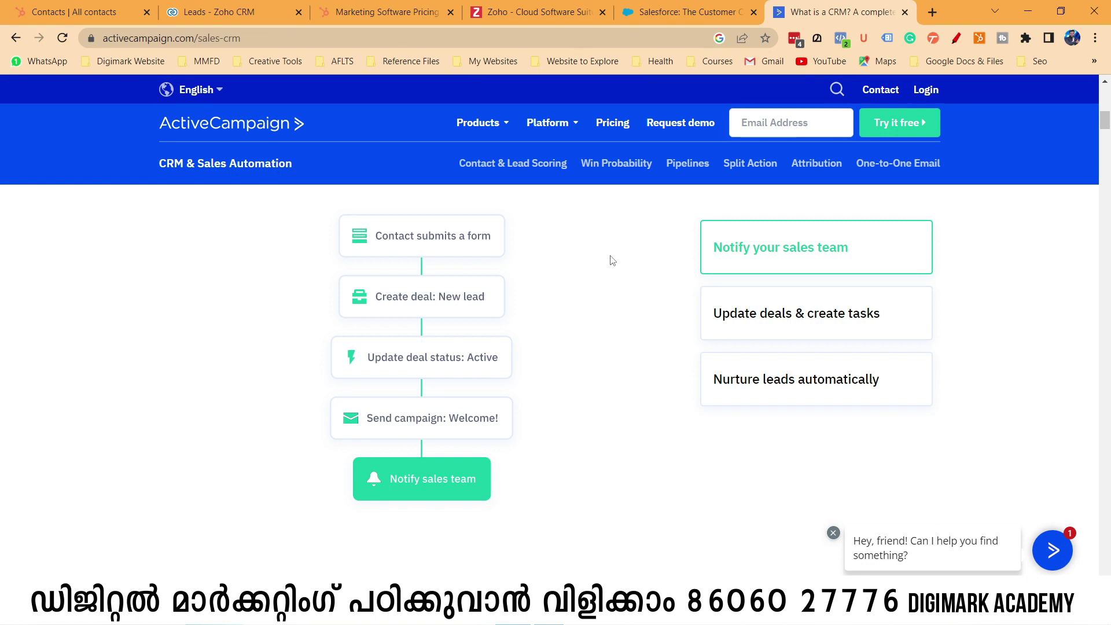
left_click(611, 123)
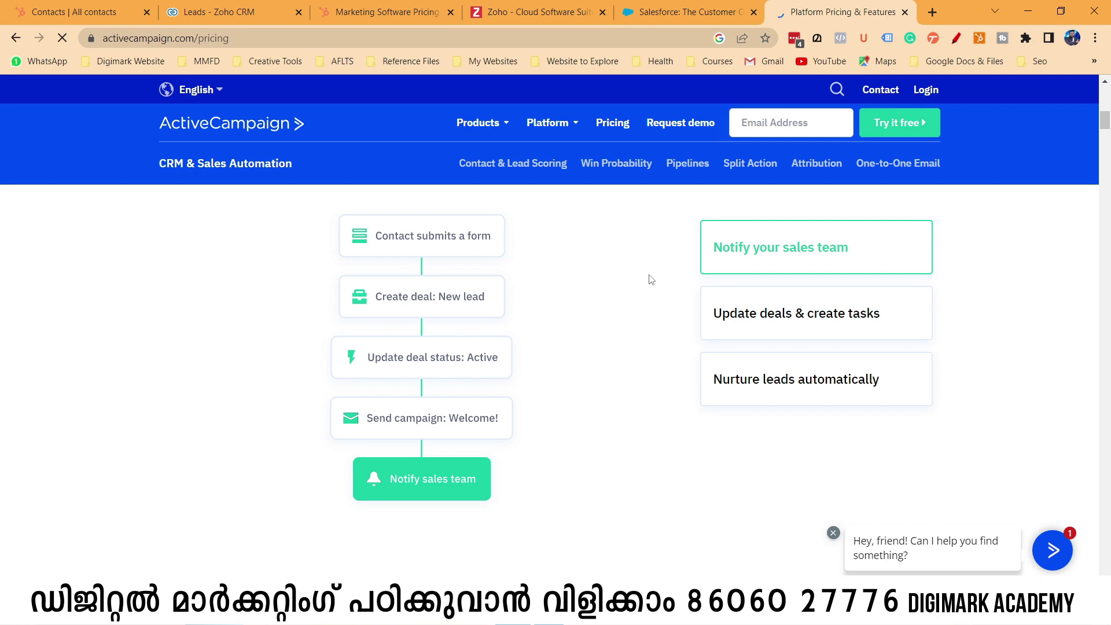
Step: Return to the HubSpot contacts list and open the contact properties for editing
left_click(74, 5)
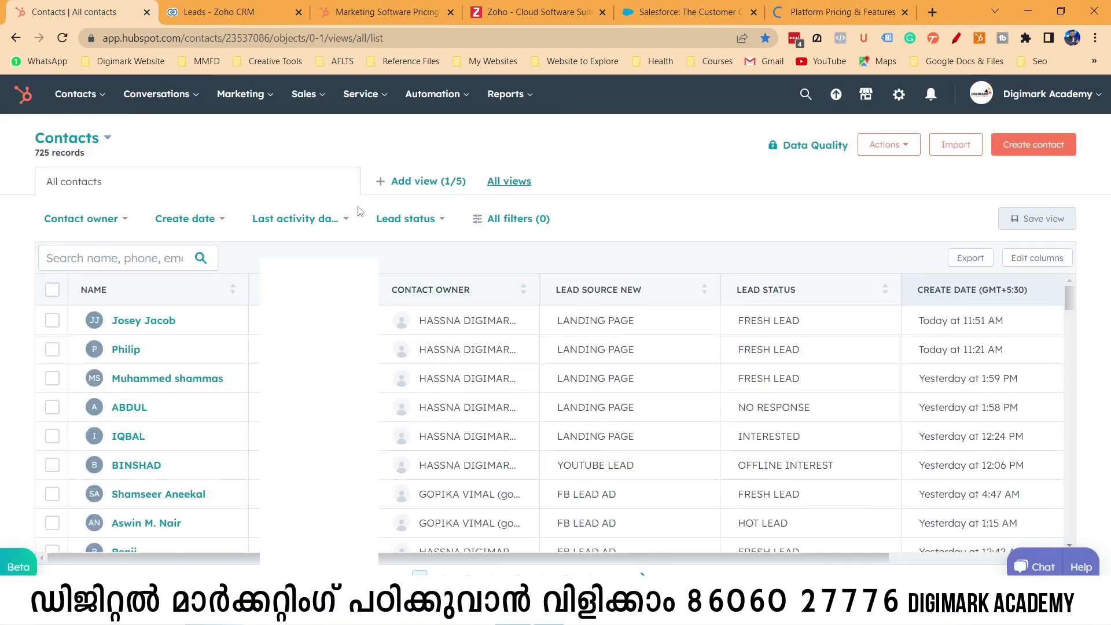
mouse_move(74, 92)
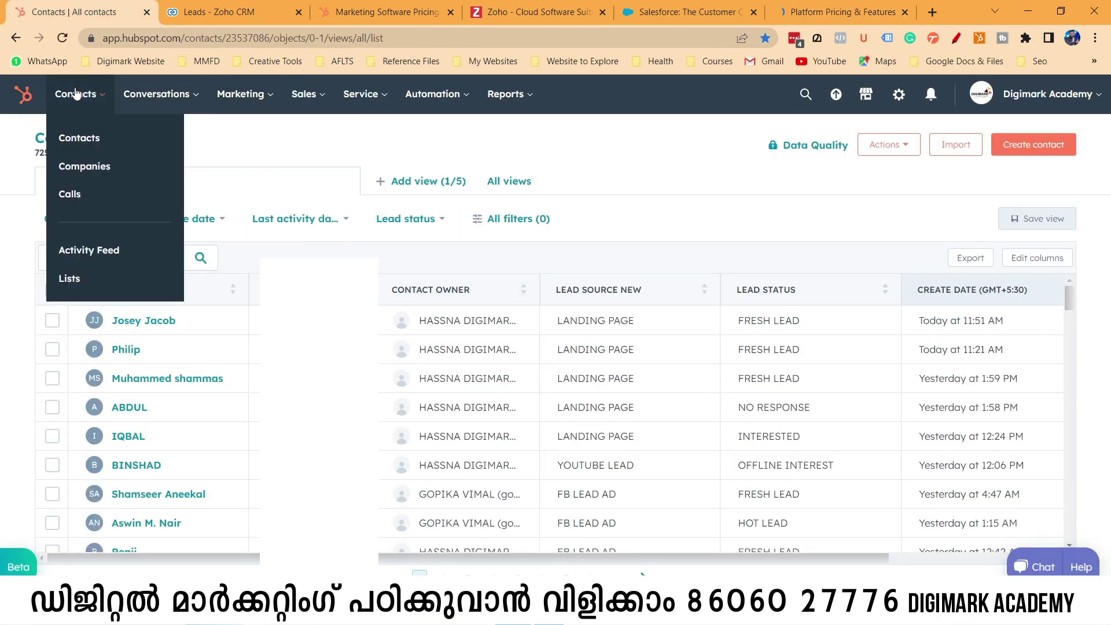
left_click(81, 139)
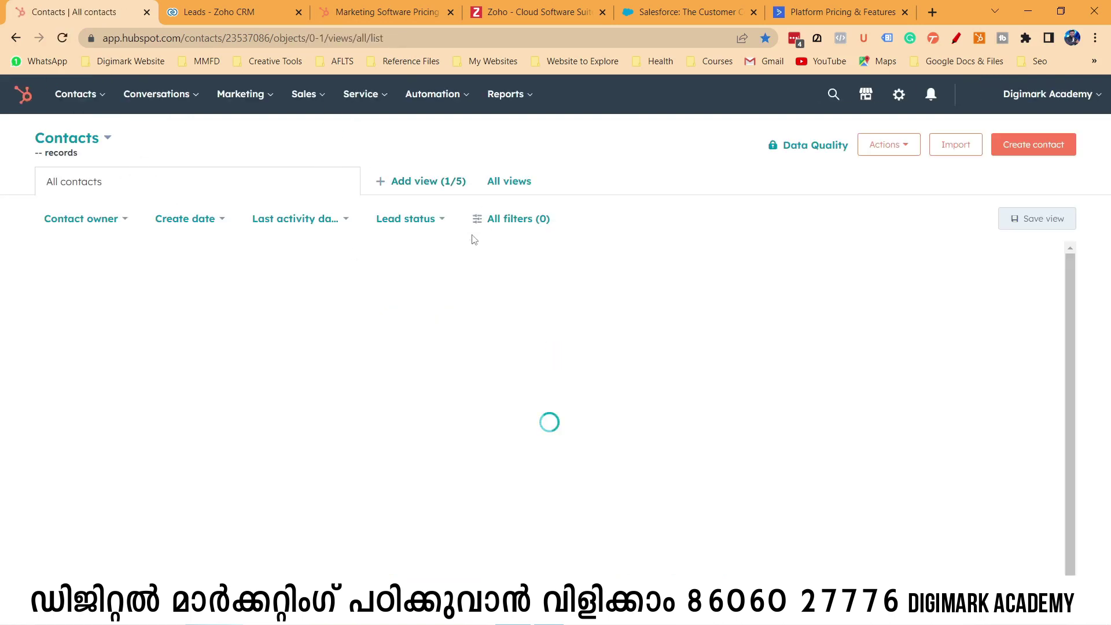
left_click(905, 147)
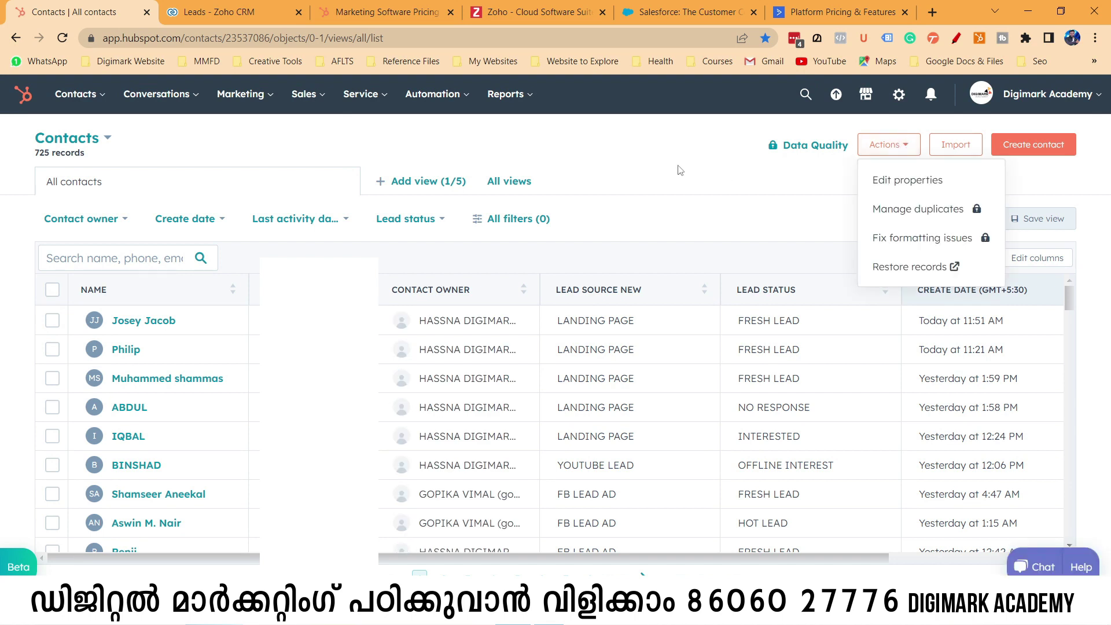
left_click(904, 184)
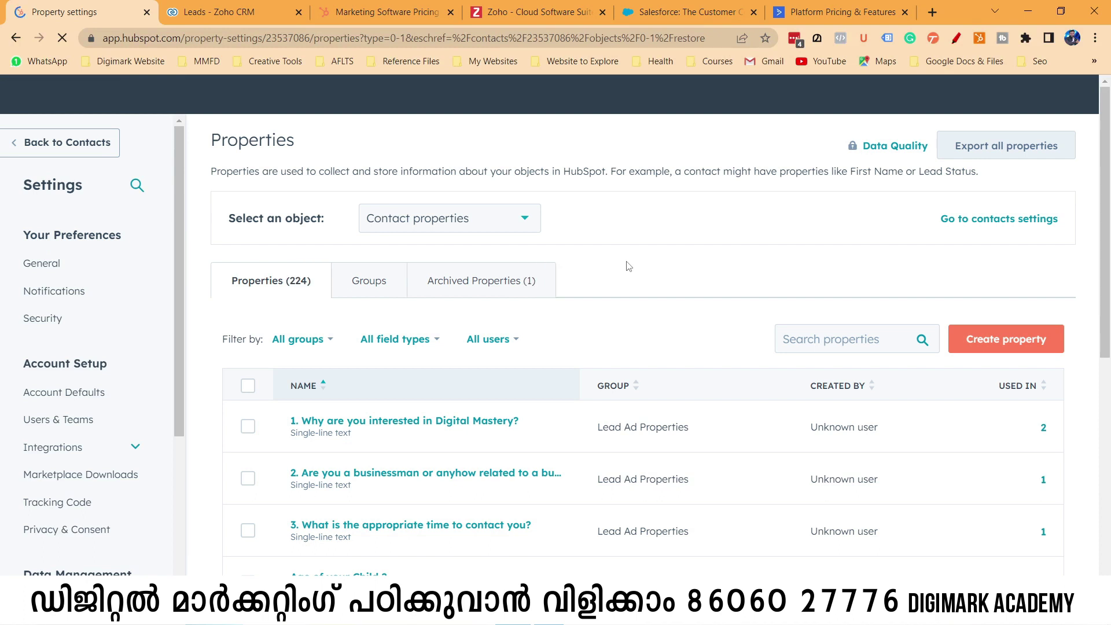
Step: Search the contact properties for "lead status"
left_click(813, 338)
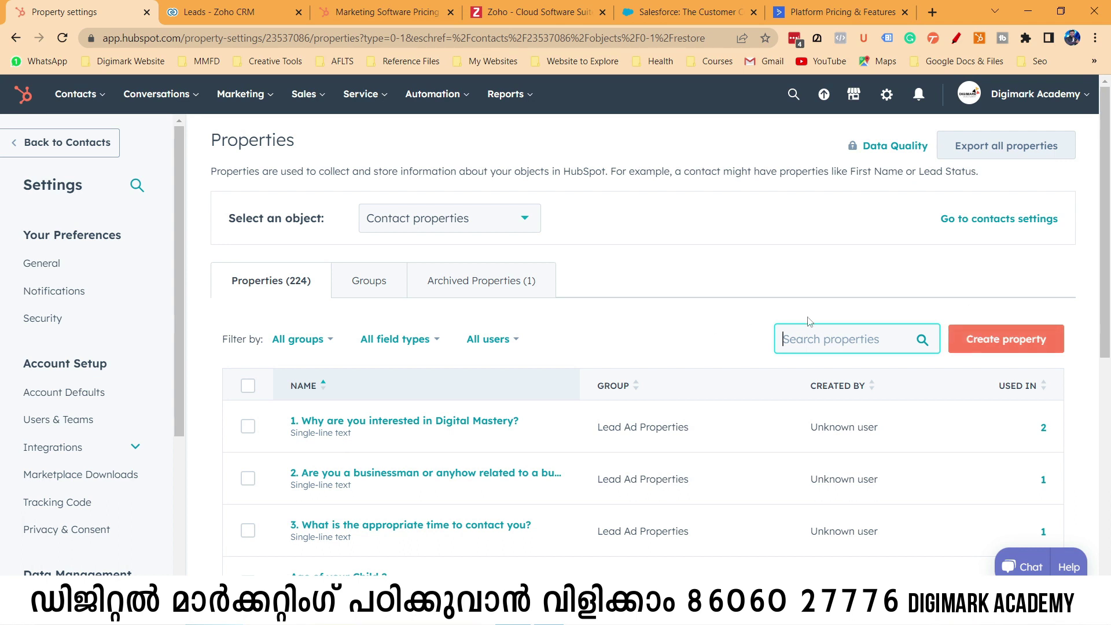
type("lead as")
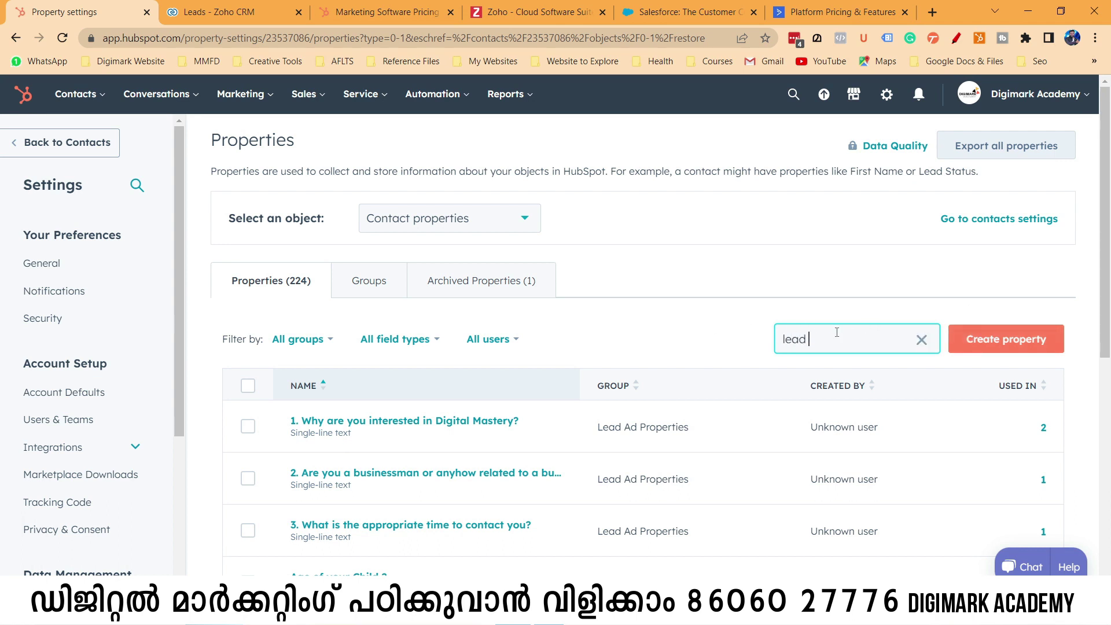
key("BackSpace")
key("BackSpace")
type("status")
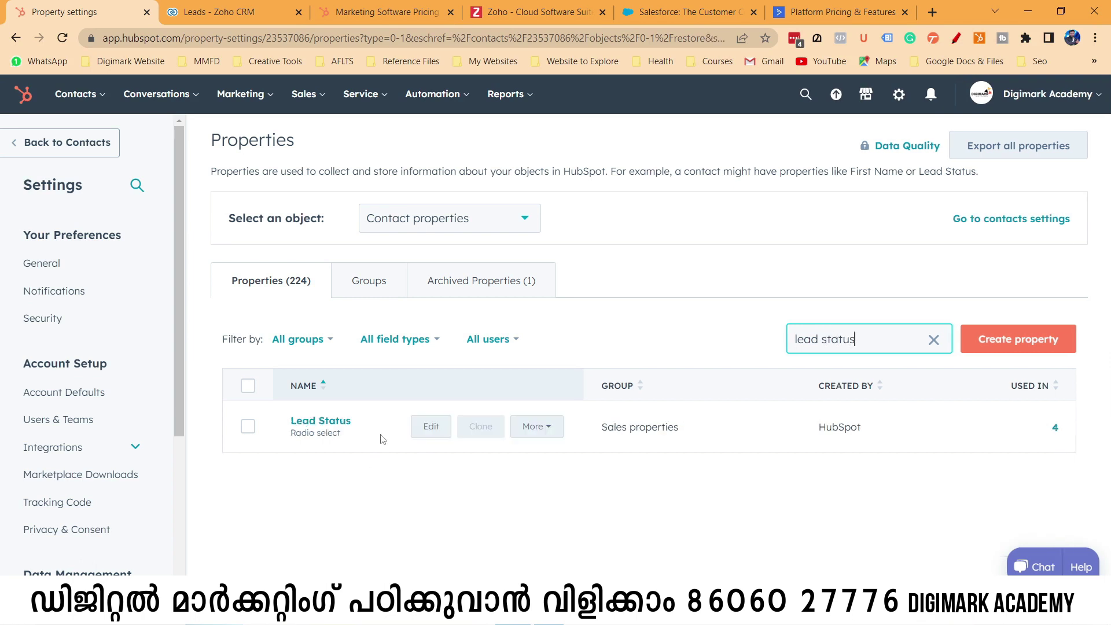
Step: Open the Lead Status property and examine its option labels, internal values and form visibility
left_click(332, 424)
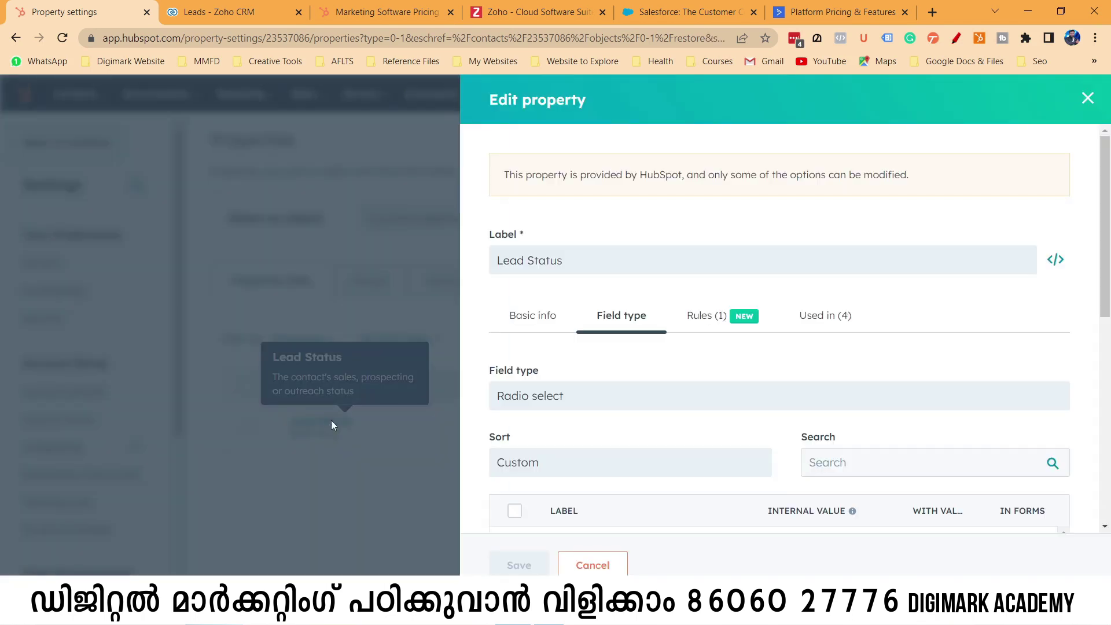
scroll(694, 411, "down", 4)
scroll(694, 412, "down", 1)
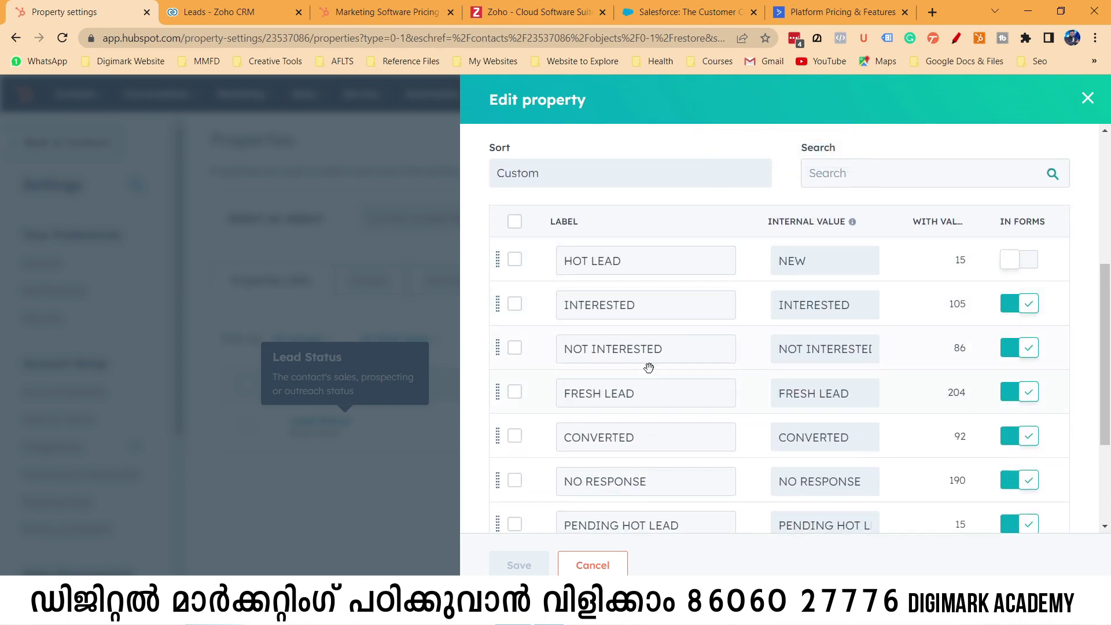
scroll(643, 396, "down", 1)
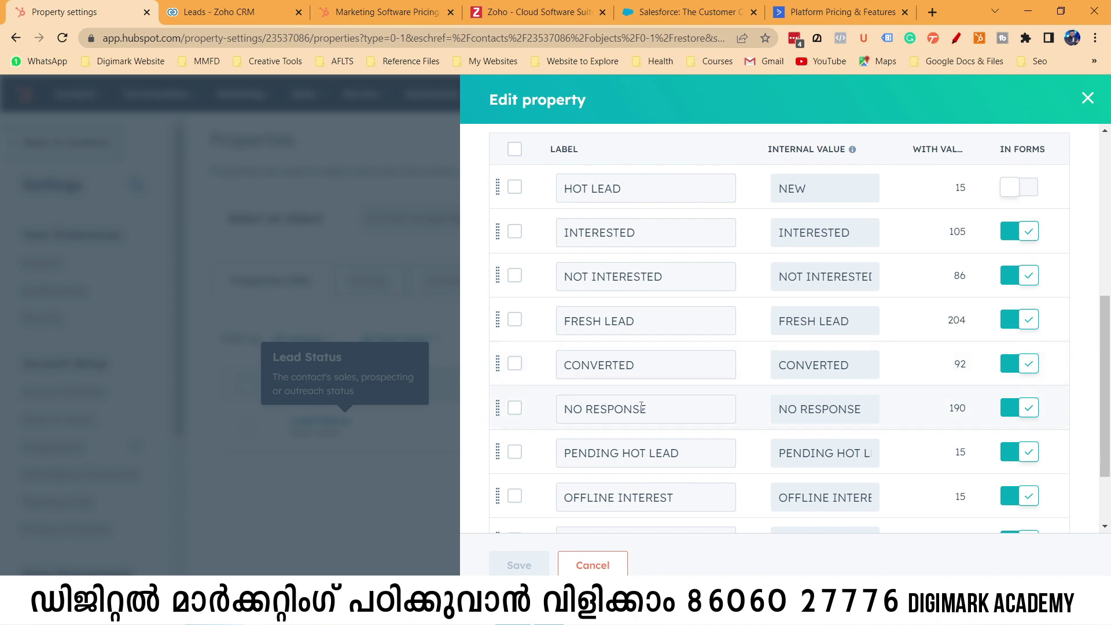
Step: Review the remaining Lead Status options, close the property without saving and clear the property search
scroll(712, 458, "down", 1)
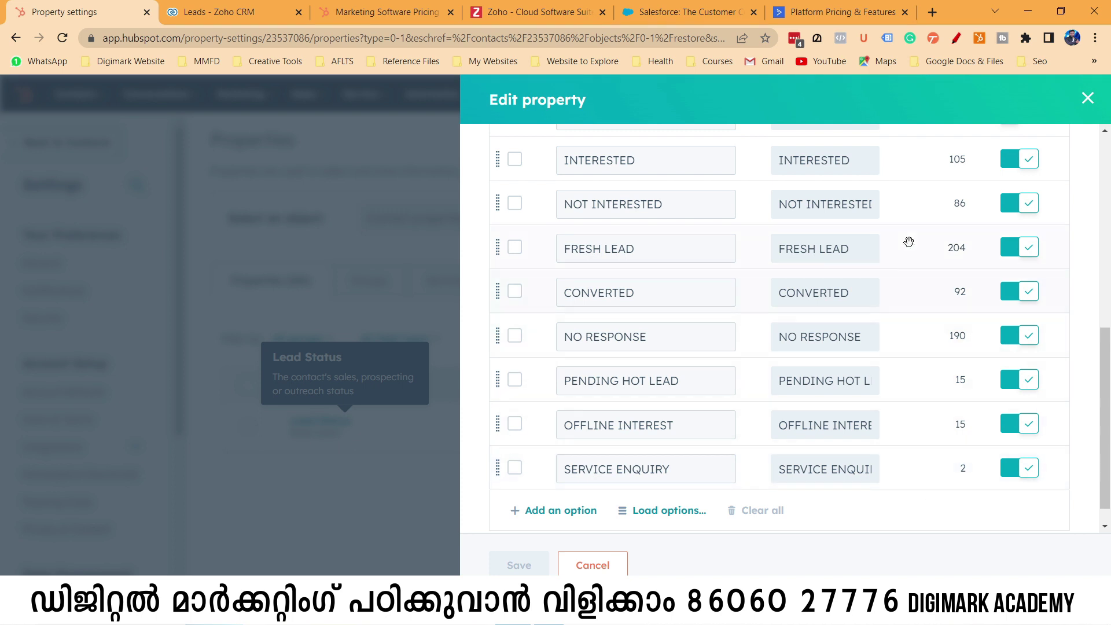
scroll(775, 450, "up", 4)
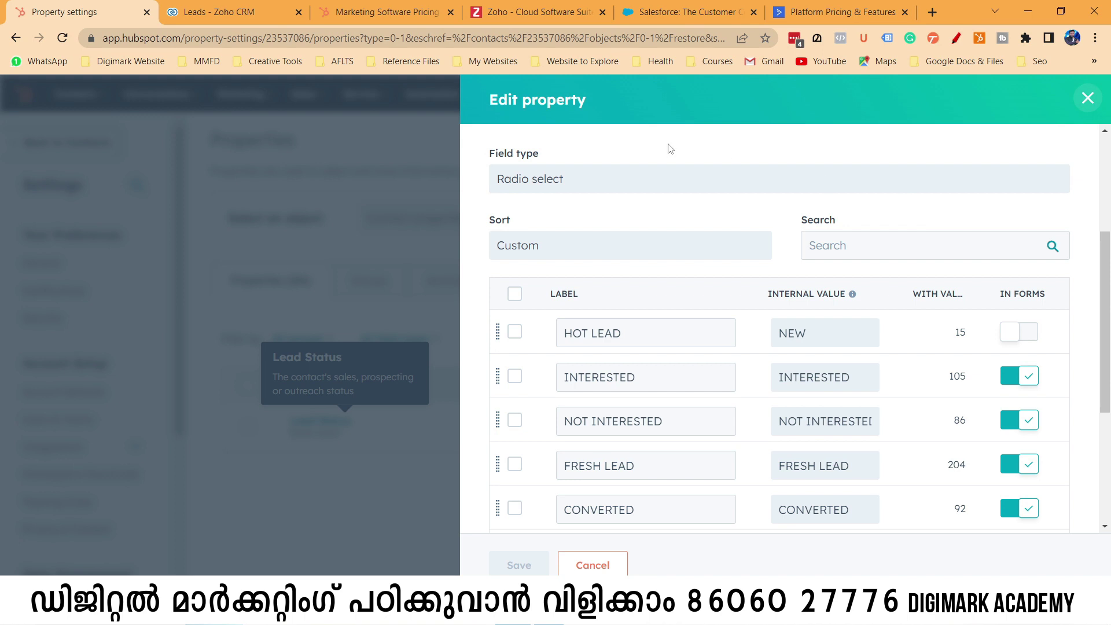
left_click(1086, 99)
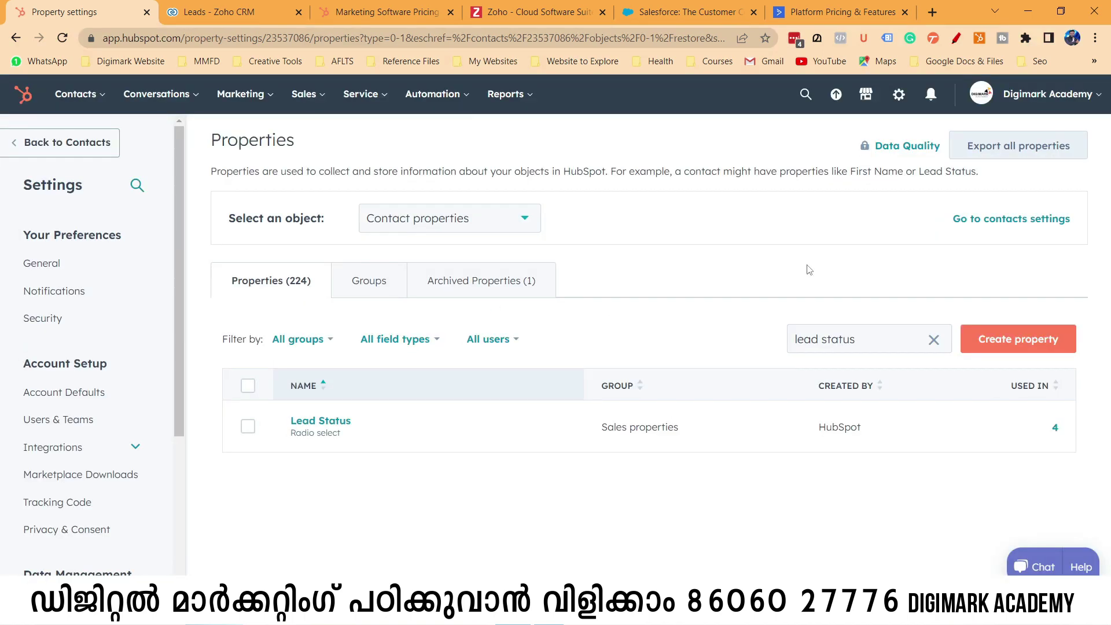
left_click(933, 341)
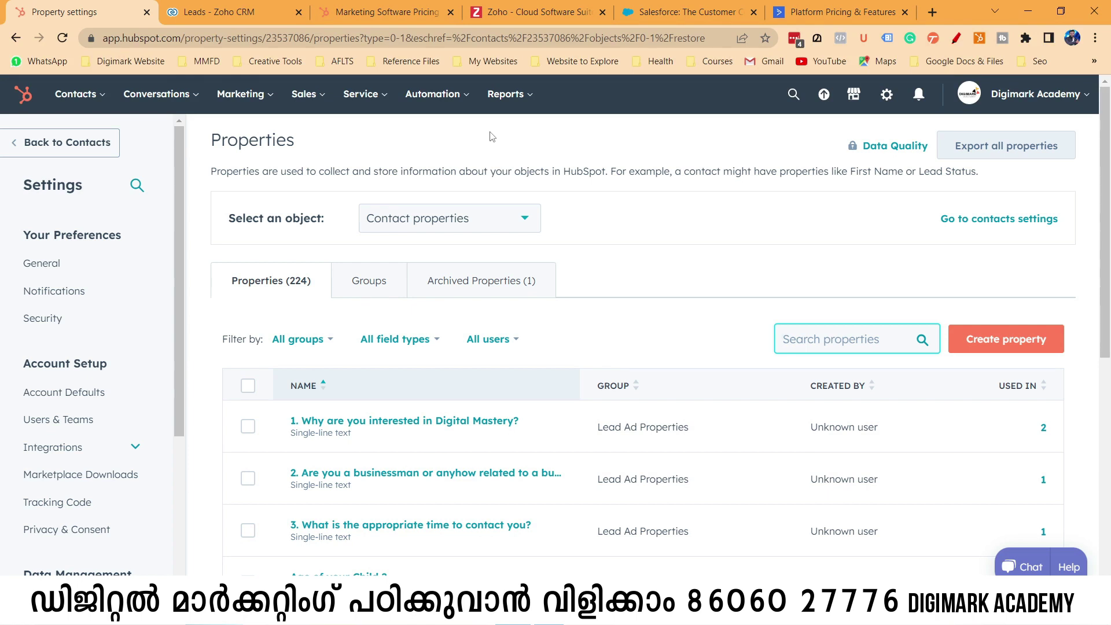
Step: Expand the Integrations settings under Account Setup and open the Users & Teams settings
left_click(97, 100)
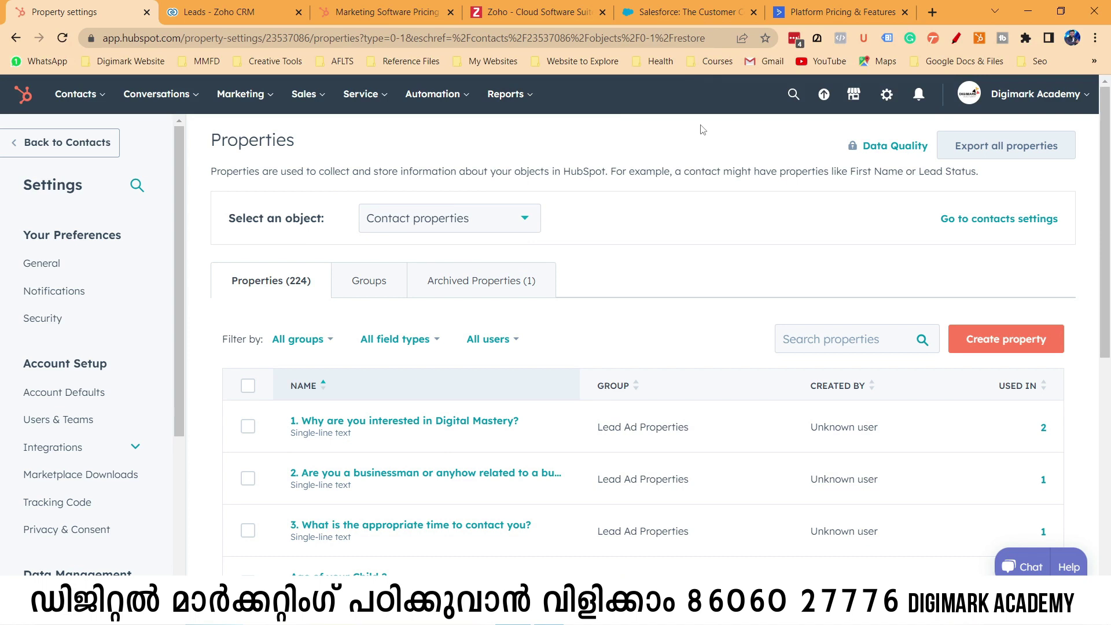
scroll(126, 416, "down", 1)
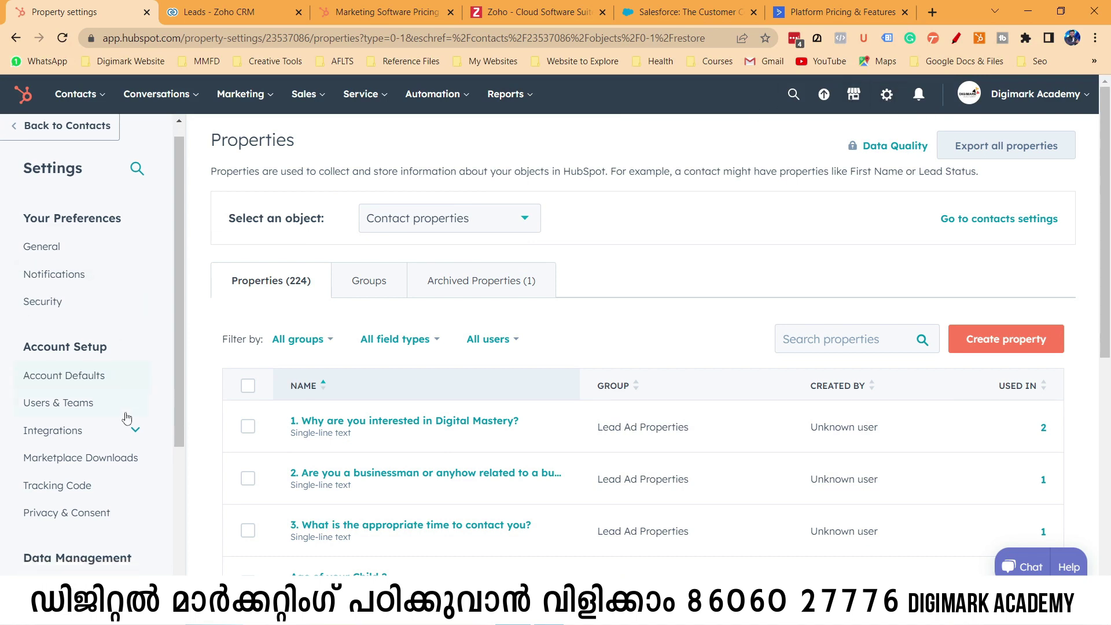
scroll(127, 416, "down", 2)
left_click(136, 303)
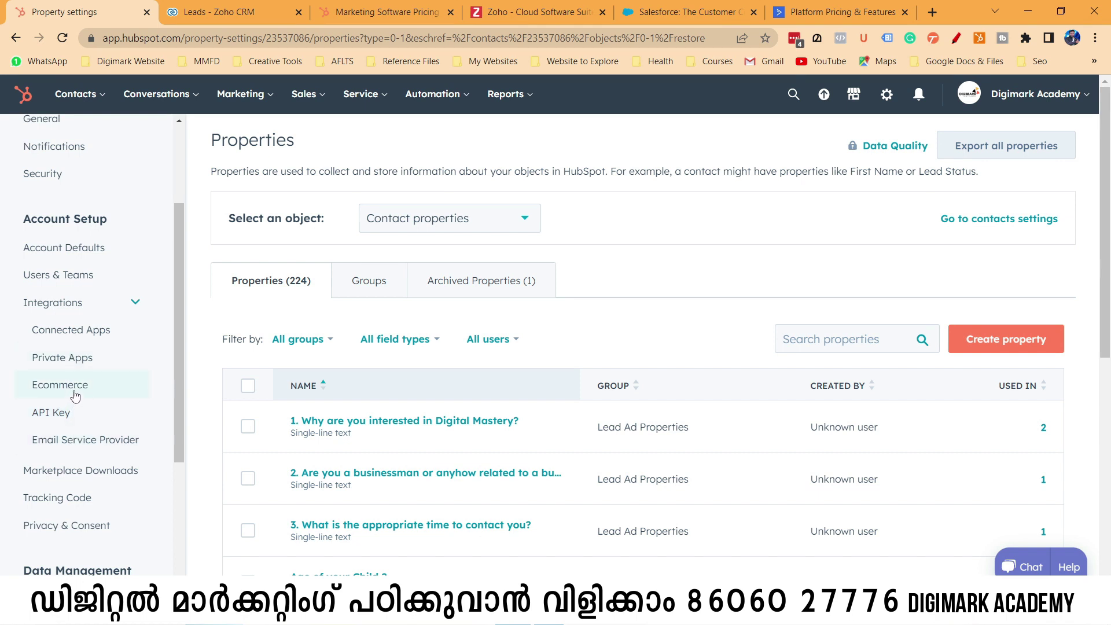
left_click(78, 278)
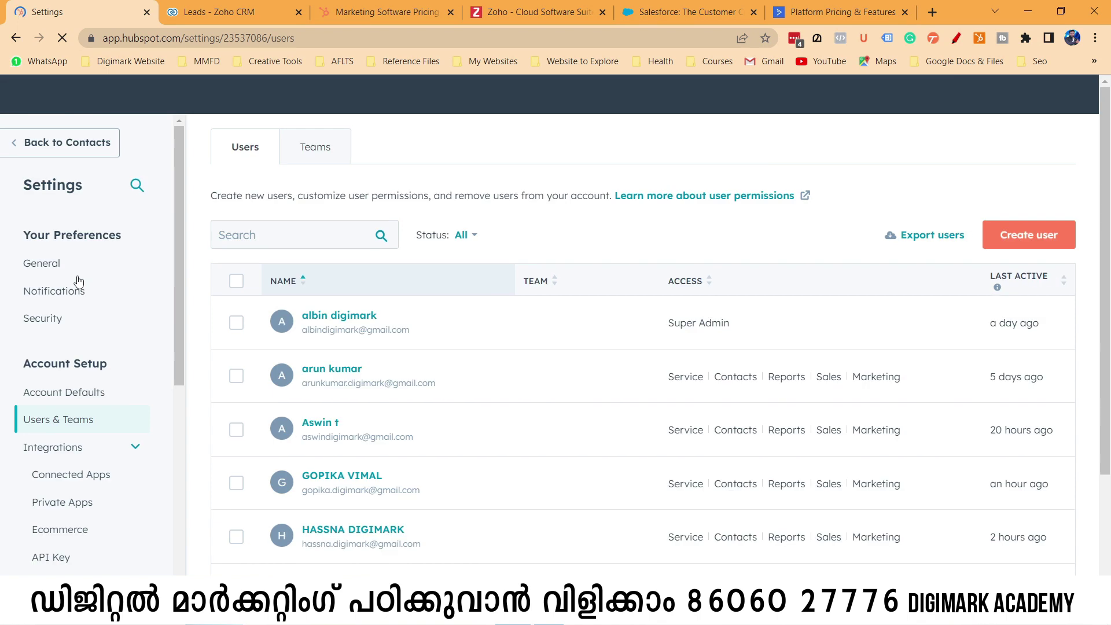
Step: Examine the listed users with their access levels and last activity, and expand the Inbox settings under Tools
scroll(516, 429, "down", 1)
scroll(515, 429, "down", 3)
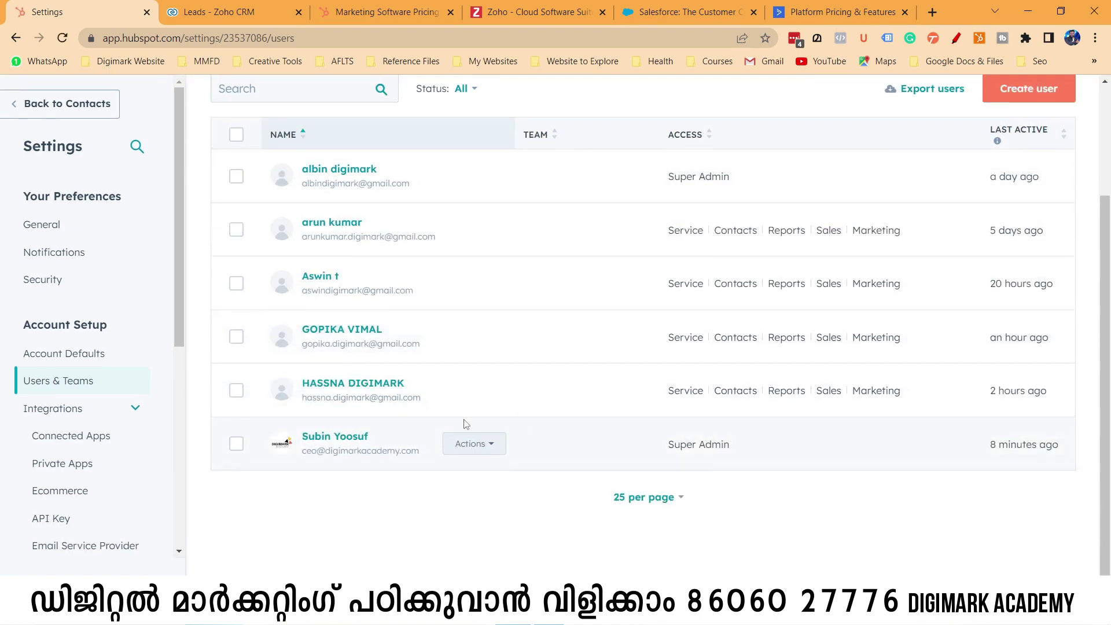
scroll(363, 388, "up", 3)
scroll(405, 382, "down", 2)
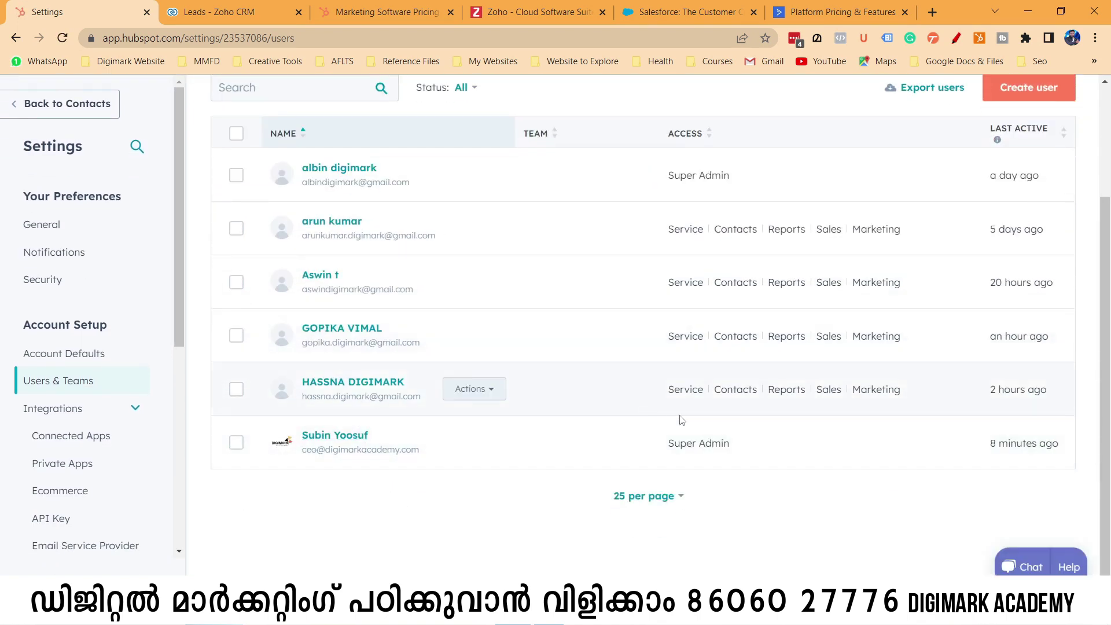
scroll(454, 371, "up", 2)
scroll(463, 370, "down", 3)
scroll(463, 368, "up", 3)
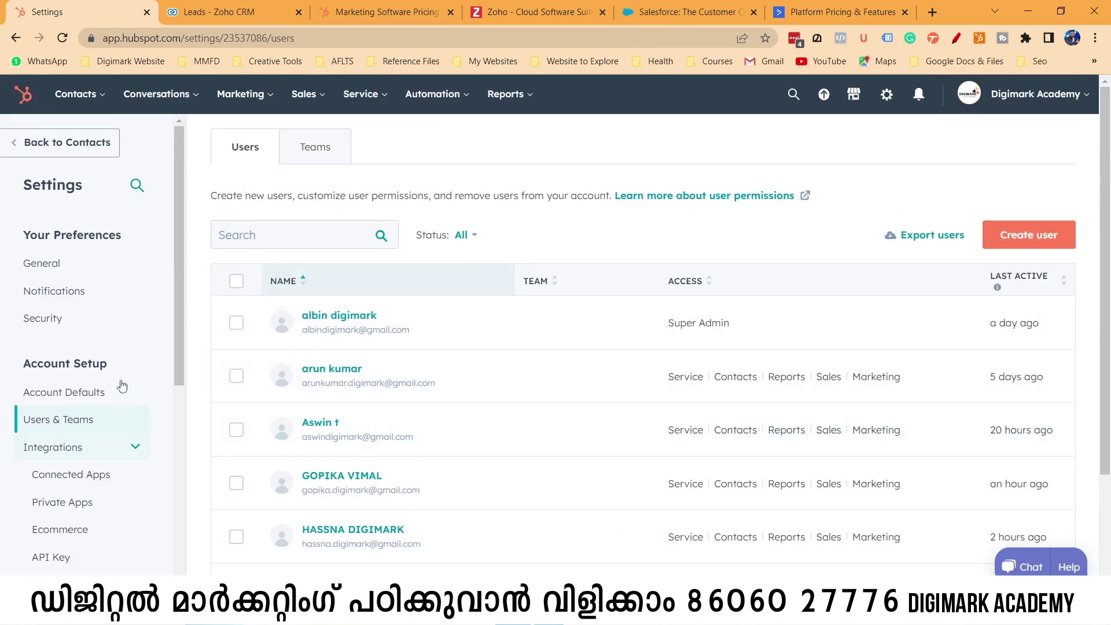
scroll(137, 398, "down", 6)
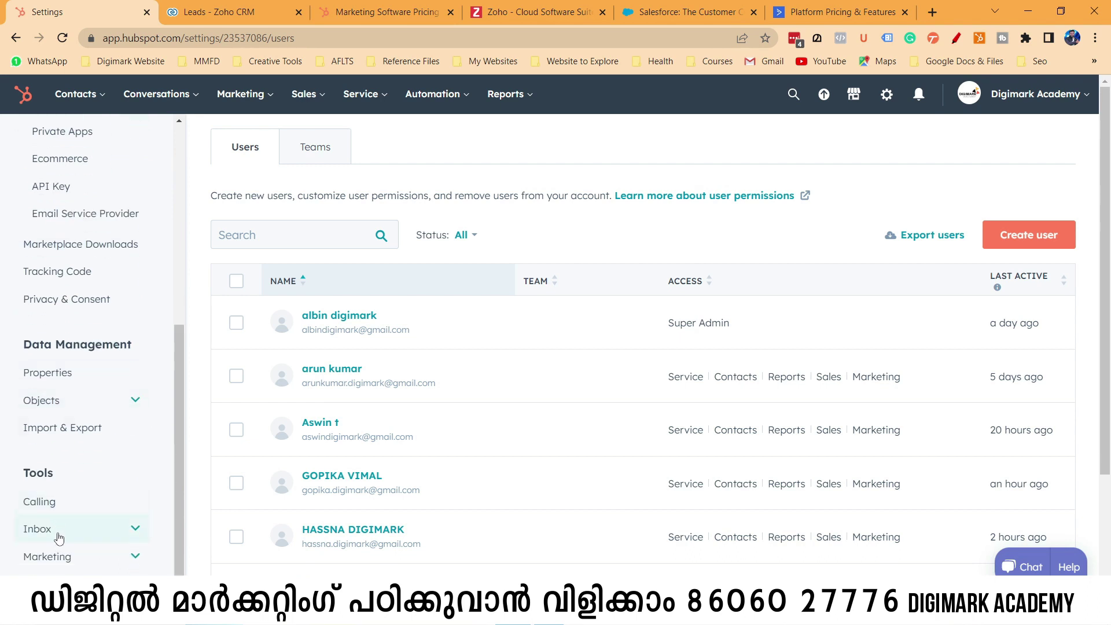
left_click(58, 538)
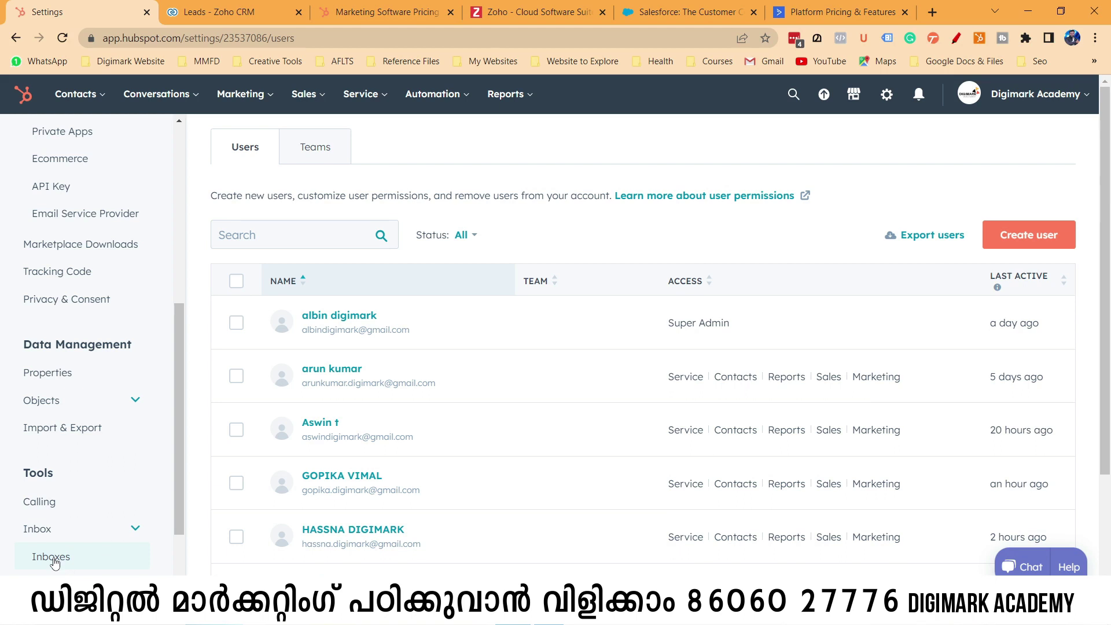
Step: Return to the contacts list and remove its Lead Status filter
scroll(50, 376, "up", 7)
left_click(27, 145)
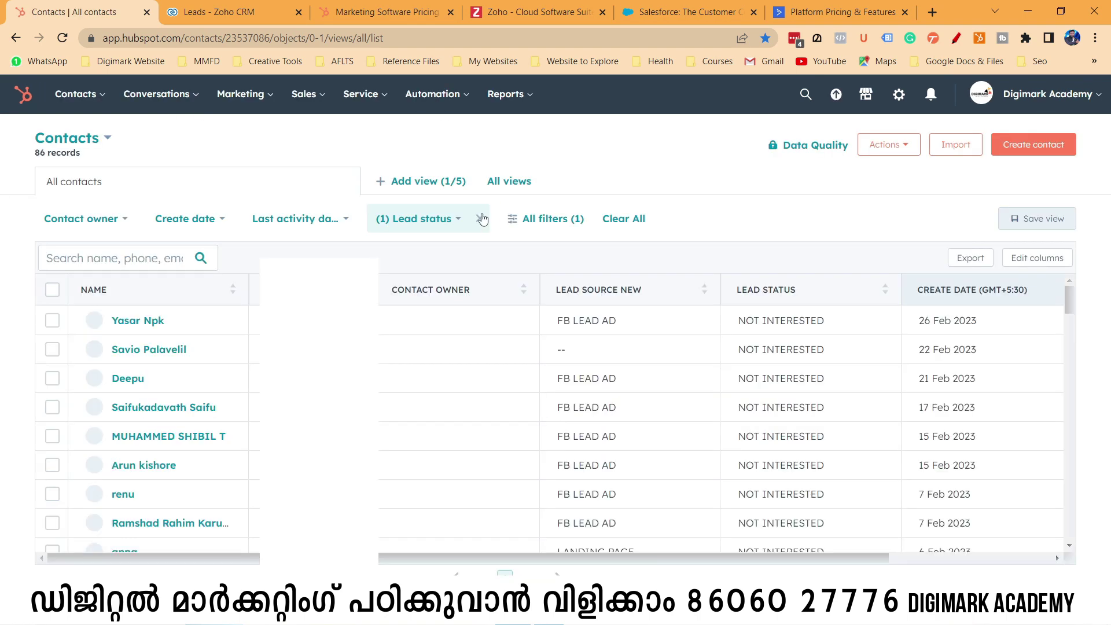
left_click(480, 219)
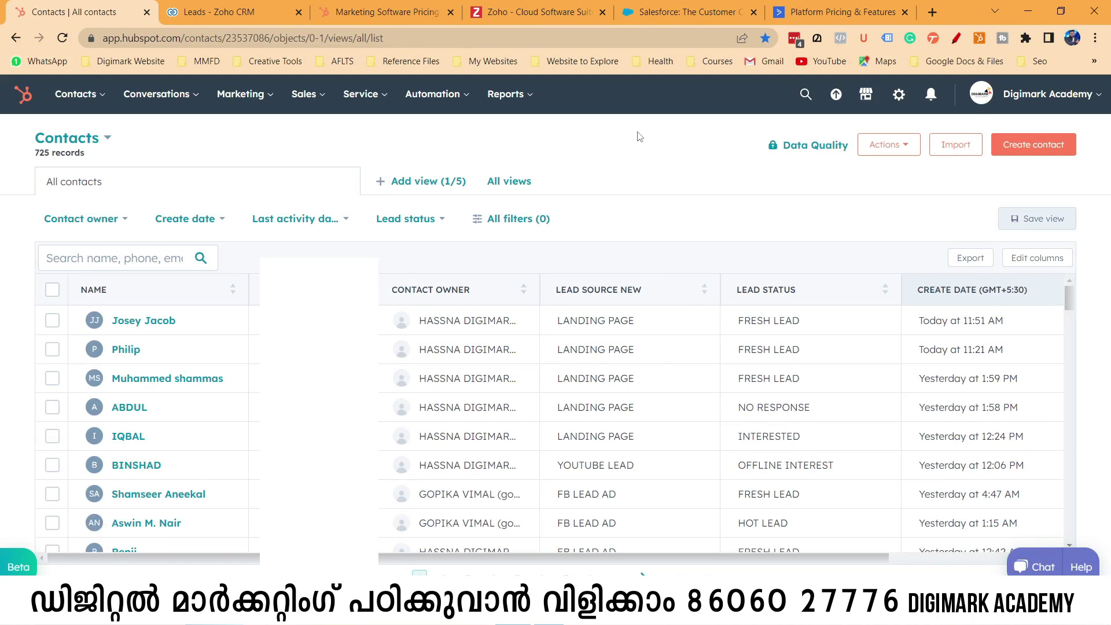
Step: Switch to the Marketing Hub pricing page and look through HubSpot's Automation, Contacts, Reports, Service and Sales features
left_click(387, 12)
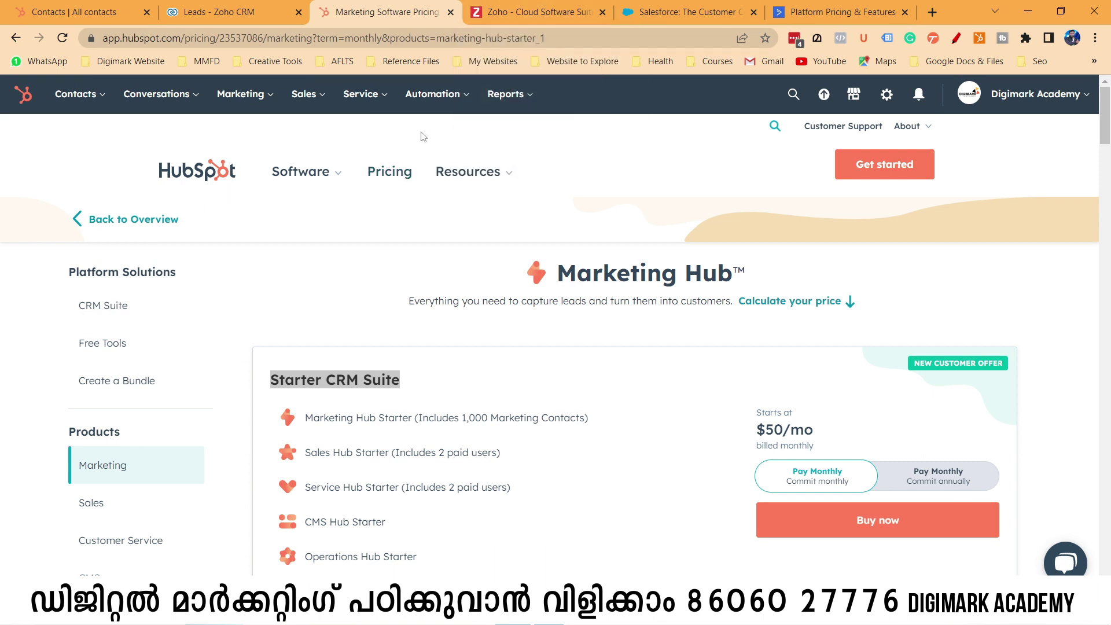
left_click(440, 96)
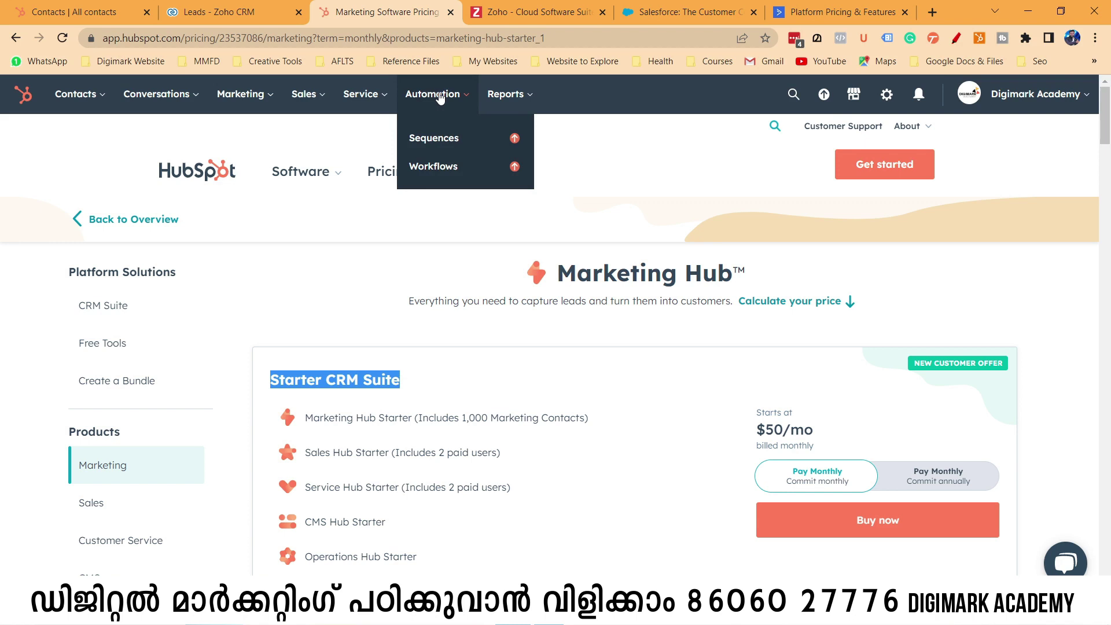
left_click(76, 95)
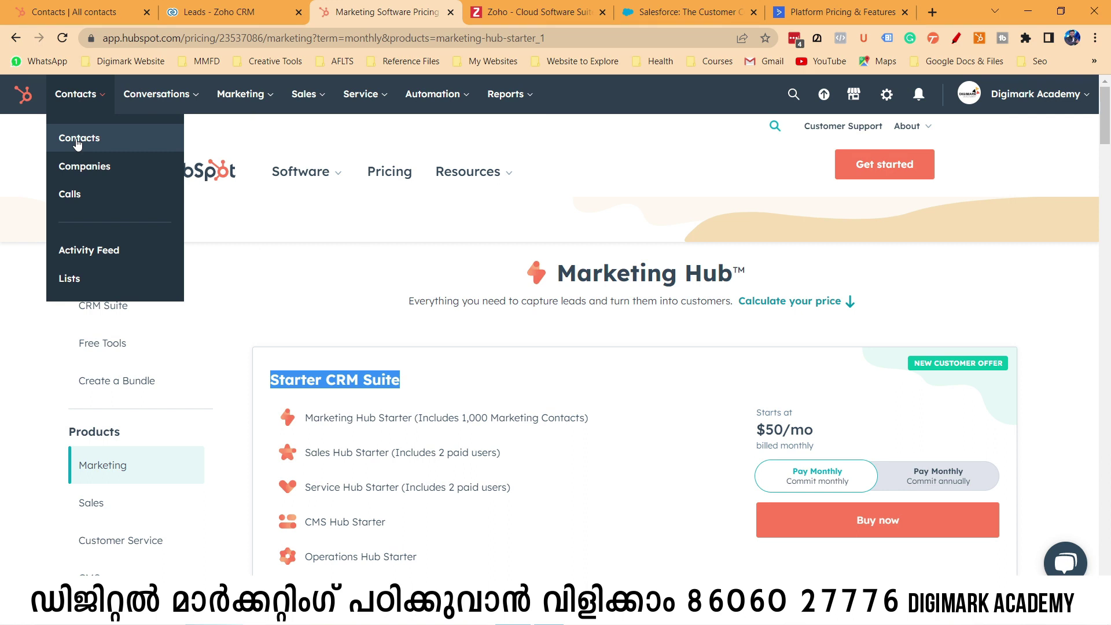
mouse_move(502, 98)
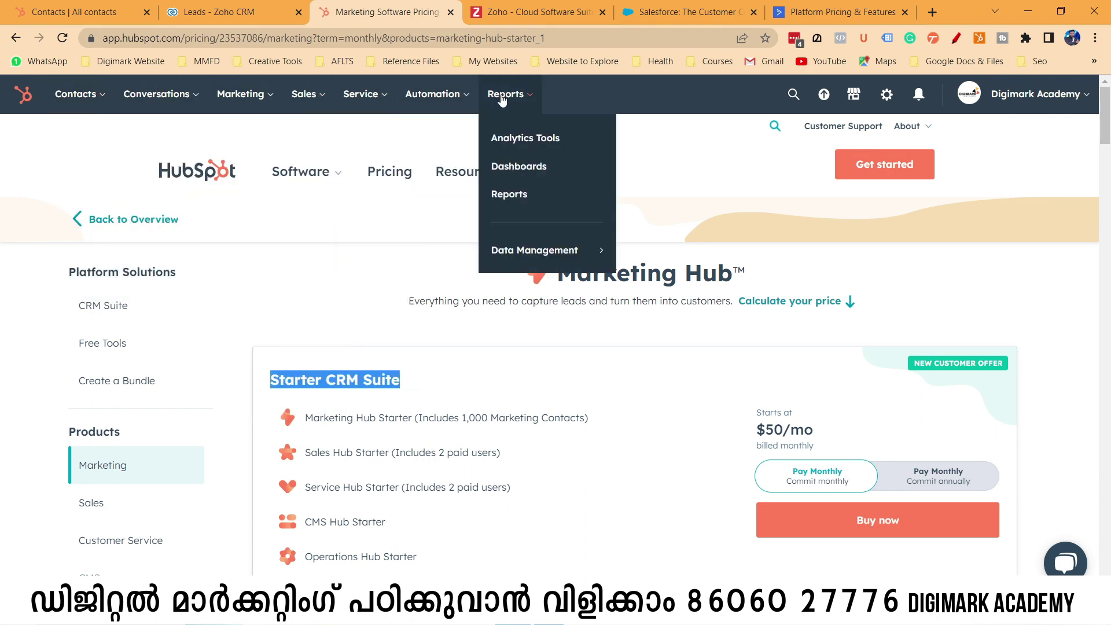
mouse_move(445, 102)
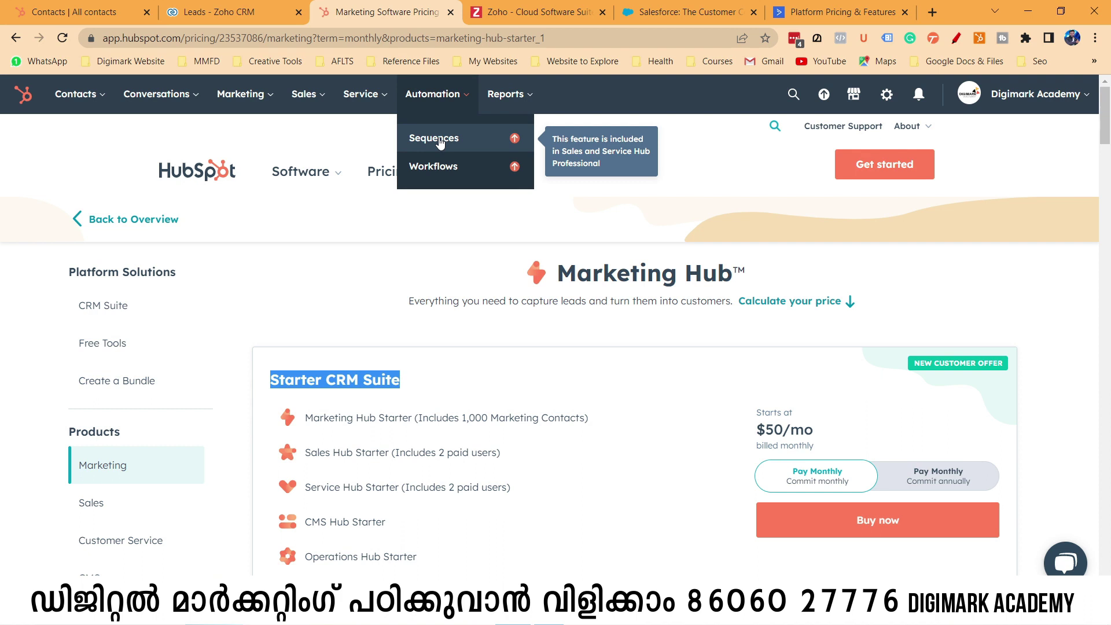
mouse_move(361, 98)
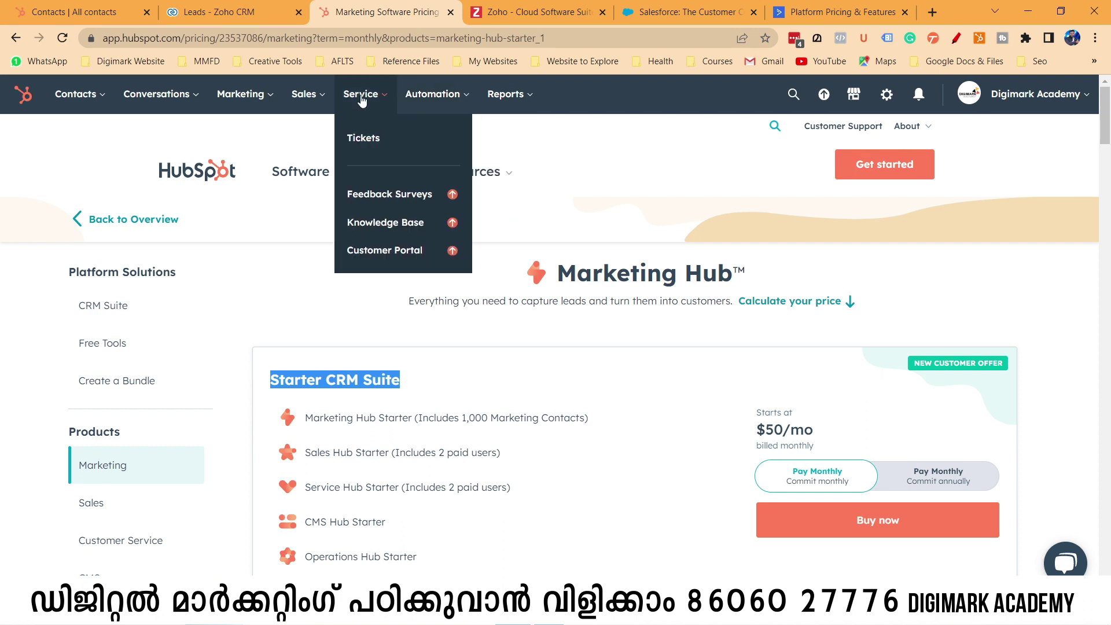
mouse_move(301, 97)
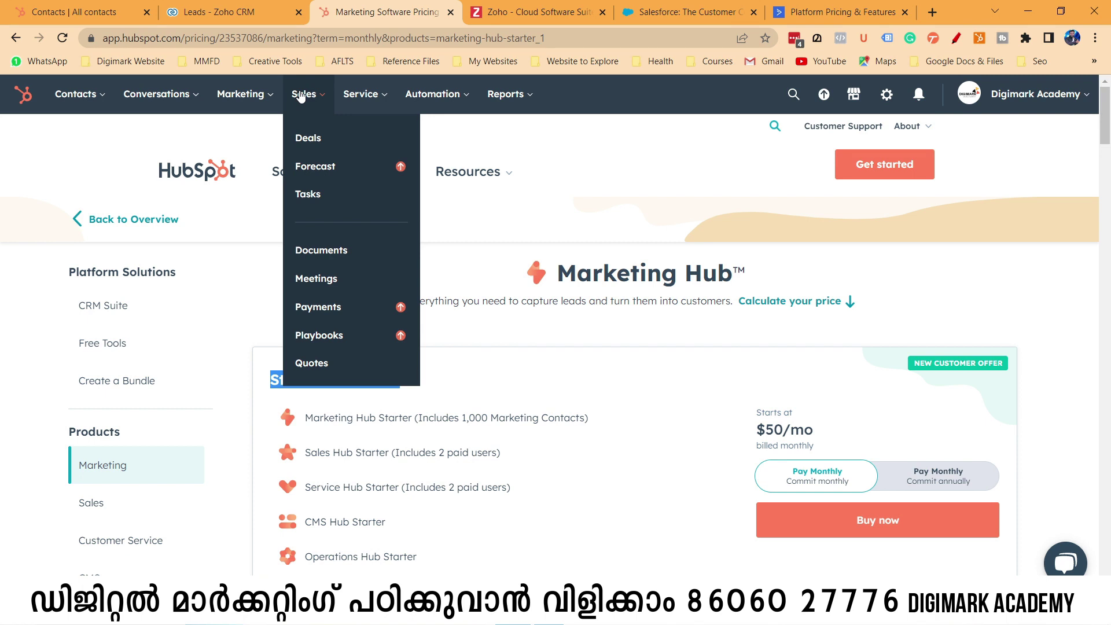
mouse_move(100, 100)
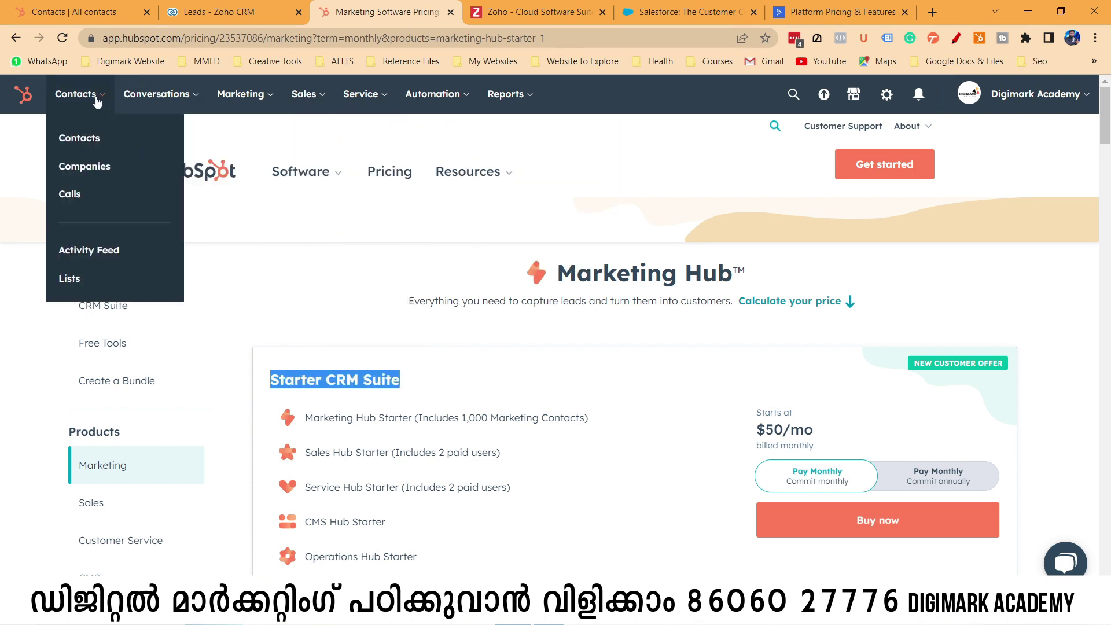